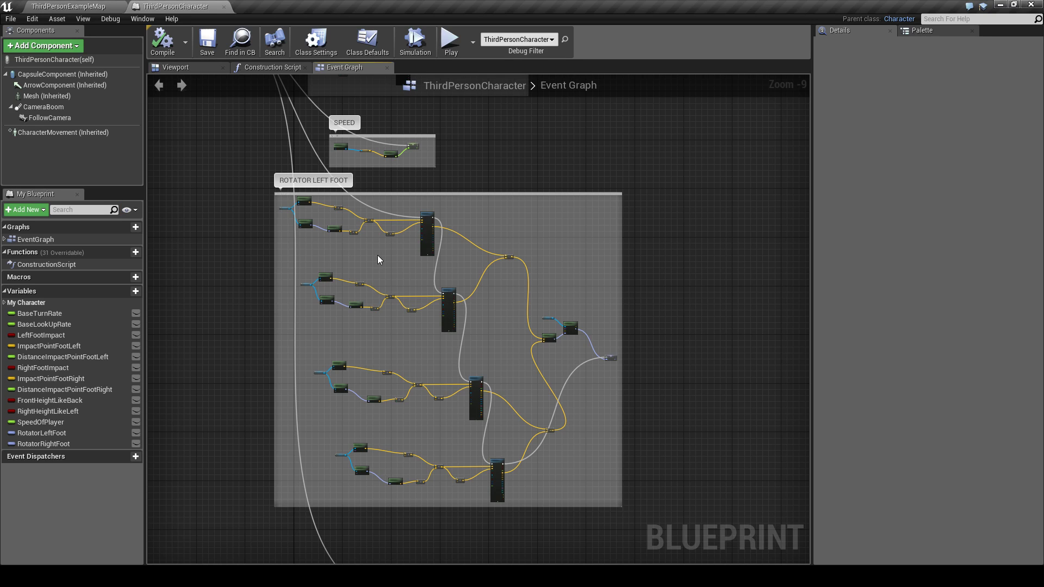
# Set the multiplier on the right-foot trace's Get Up Vector offset to -2.
pyautogui.moveTo(378, 255); pyautogui.dragTo(384, 333, button='right')
pyautogui.scroll(2, 380, 336)
pyautogui.scroll(3, 379, 335)
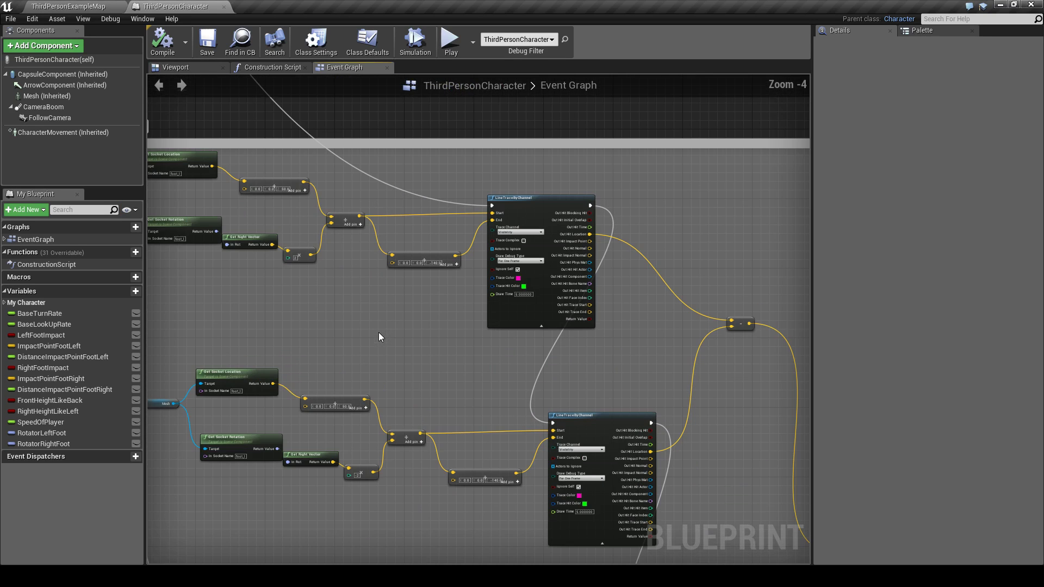
pyautogui.scroll(1, 379, 336)
pyautogui.scroll(-1, 266, 253)
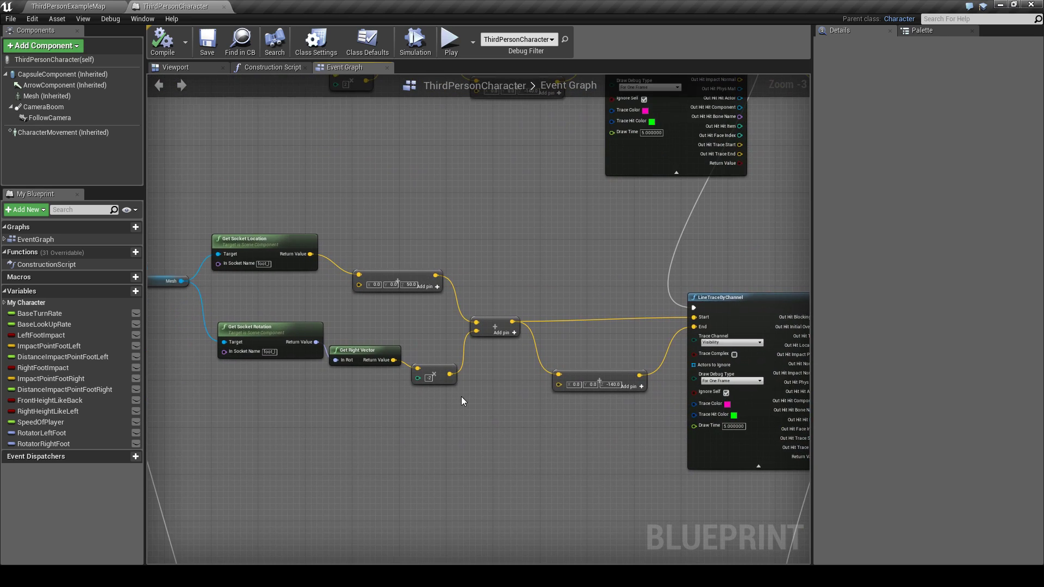
pyautogui.moveTo(461, 396)
pyautogui.mouseDown(button='right')
pyautogui.moveTo(477, 463)
pyautogui.moveTo(455, 419)
pyautogui.moveTo(475, 343)
pyautogui.moveTo(533, 480)
pyautogui.mouseUp(button='right')
pyautogui.scroll(2, 454, 420)
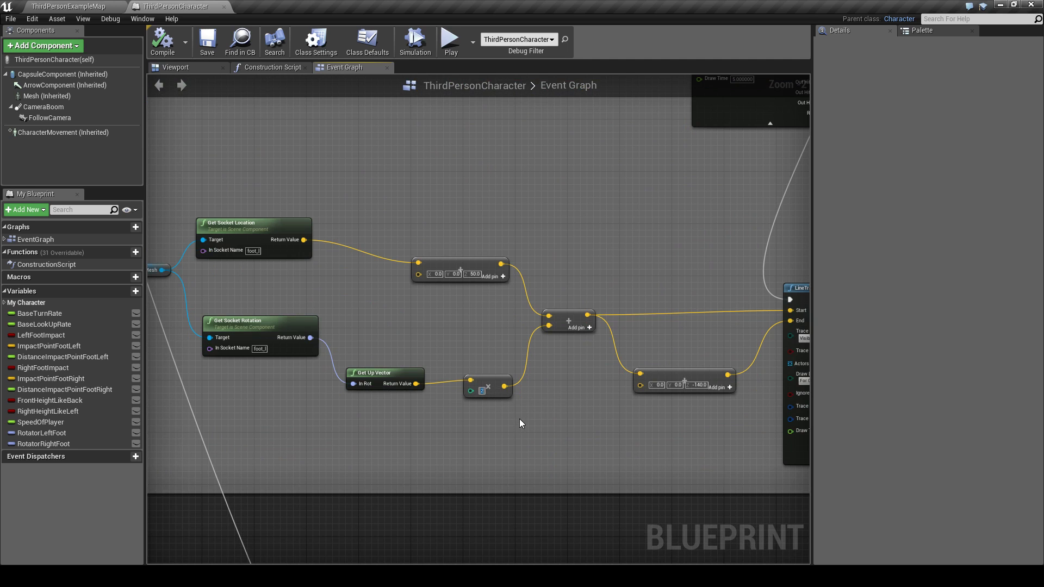
pyautogui.write('2')
pyautogui.press('Return')
# Pan the Event Graph to review the ROTATOR RIGHT FOOT and Get Up Vector groups.
pyautogui.scroll(-2, 520, 419)
pyautogui.moveTo(520, 419); pyautogui.dragTo(601, 286, button='right')
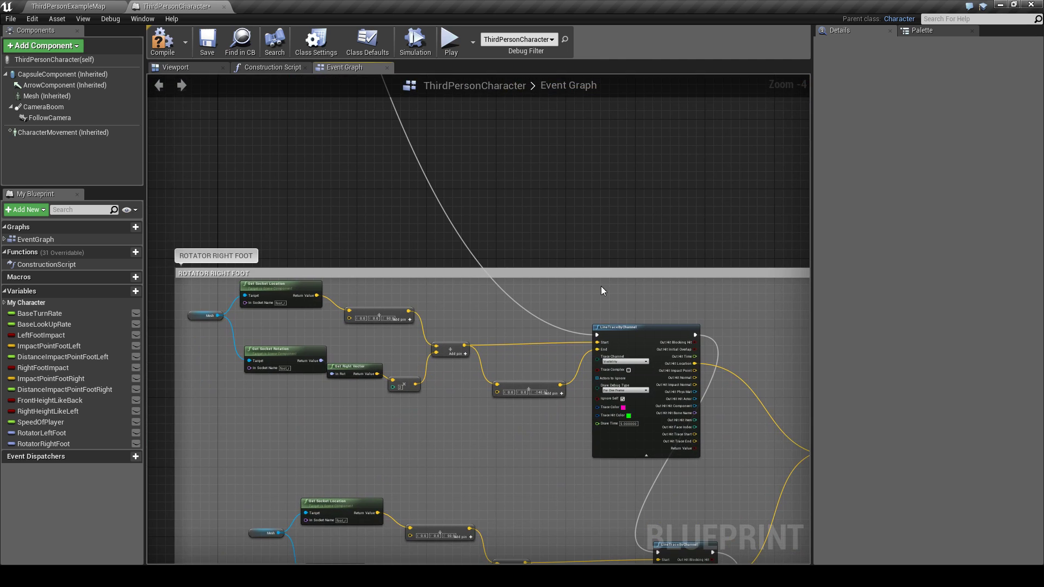
pyautogui.scroll(2, 422, 410)
pyautogui.scroll(1, 428, 411)
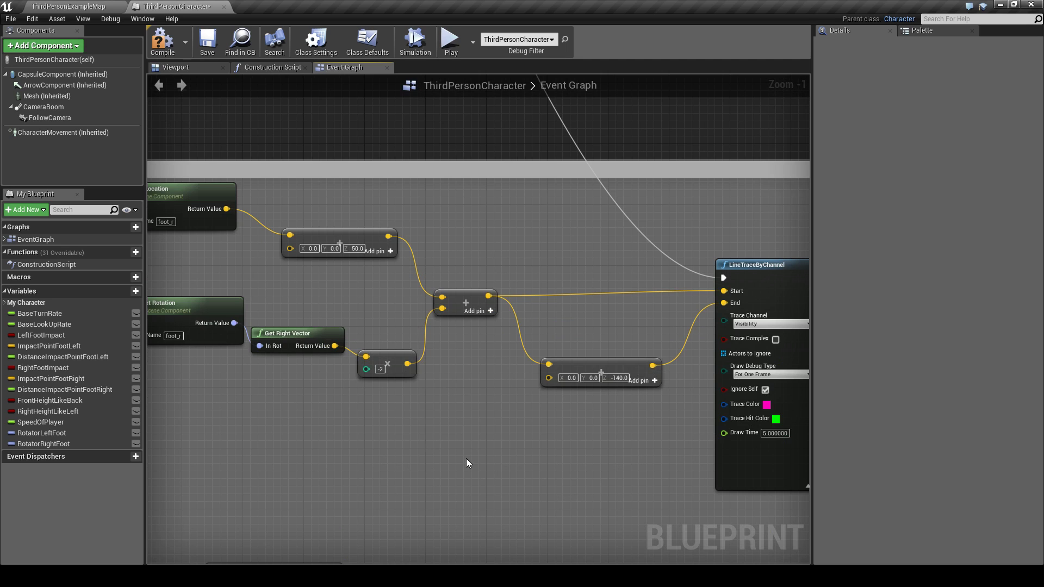
pyautogui.scroll(-2, 465, 458)
pyautogui.scroll(2, 483, 223)
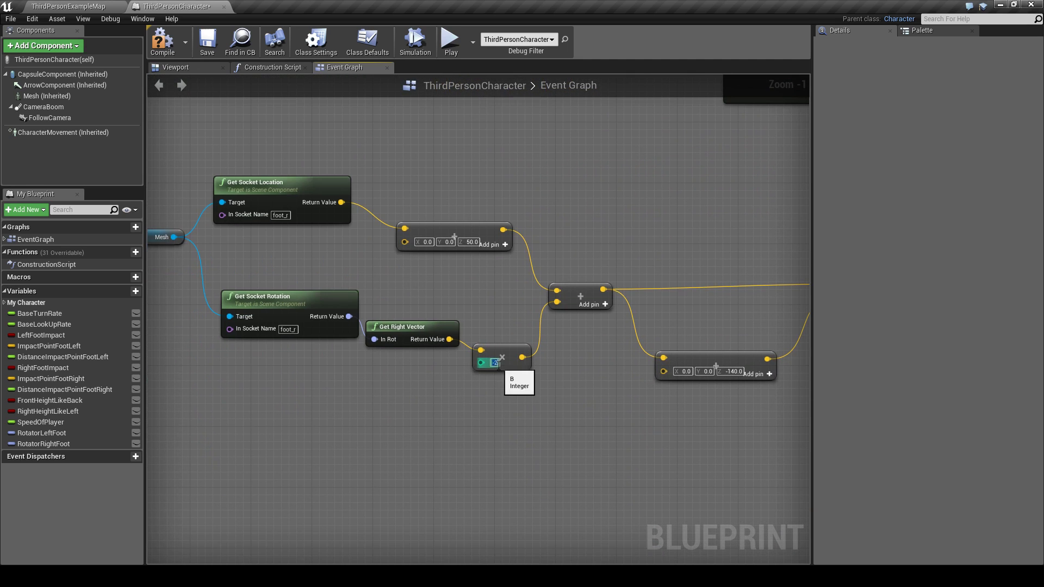
pyautogui.moveTo(514, 455); pyautogui.dragTo(489, 164, button='right')
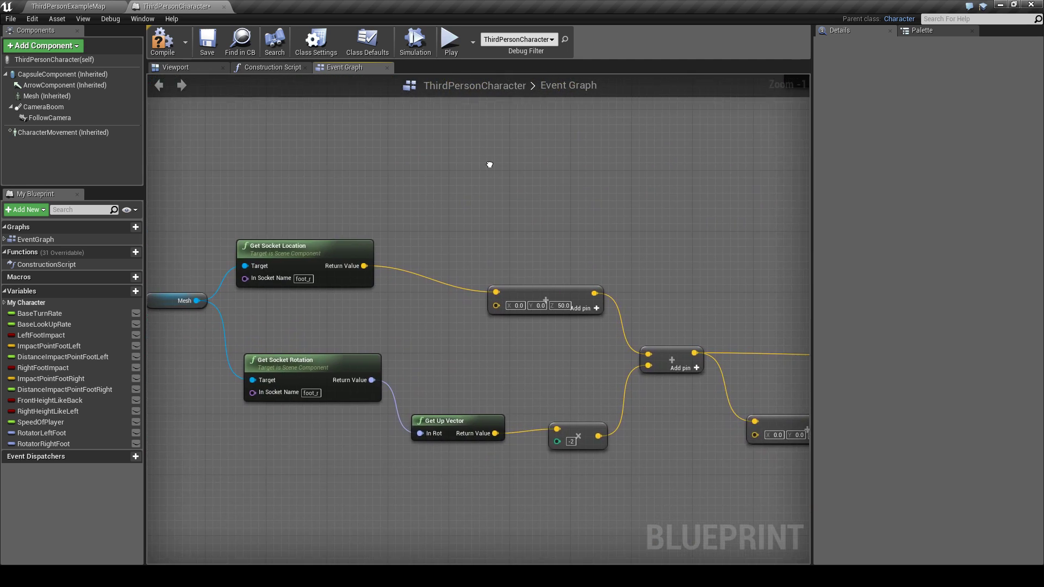
pyautogui.scroll(-4, 536, 269)
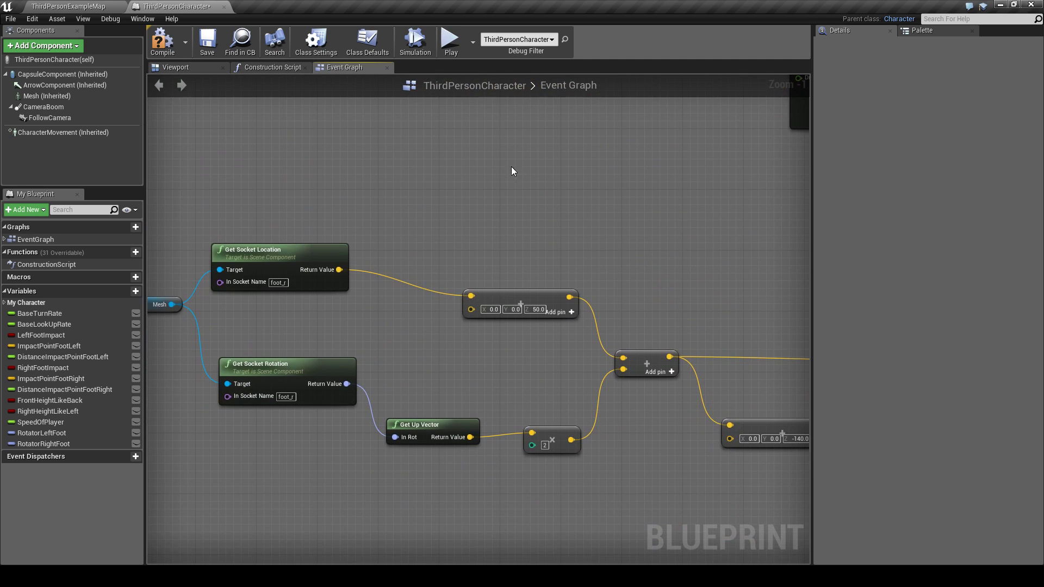
pyautogui.scroll(-2, 500, 263)
pyautogui.scroll(-2, 538, 236)
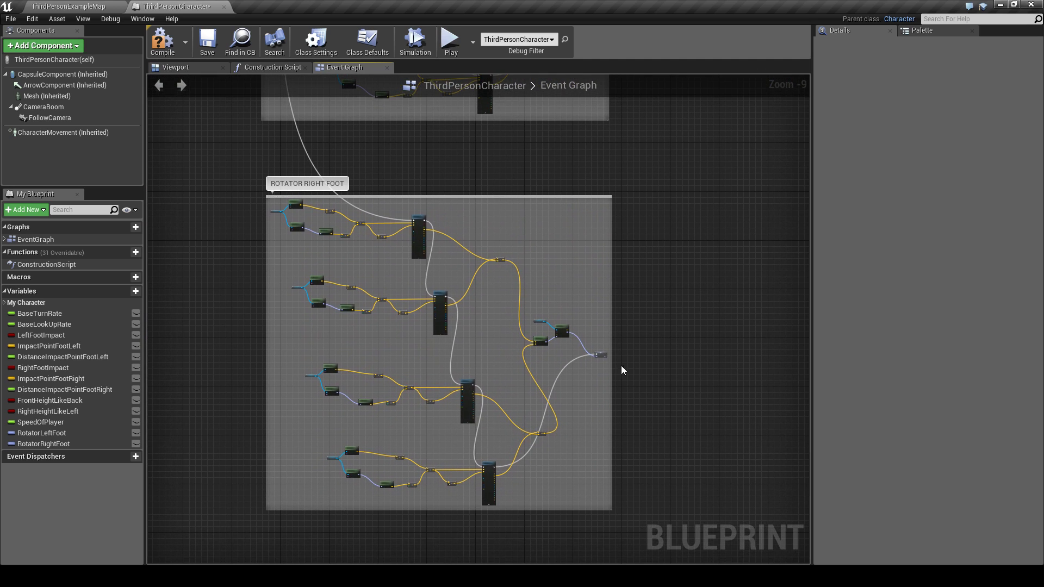
# Compile and save the ThirdPersonCharacter blueprint, then close its editor.
pyautogui.click(163, 43)
pyautogui.click(207, 43)
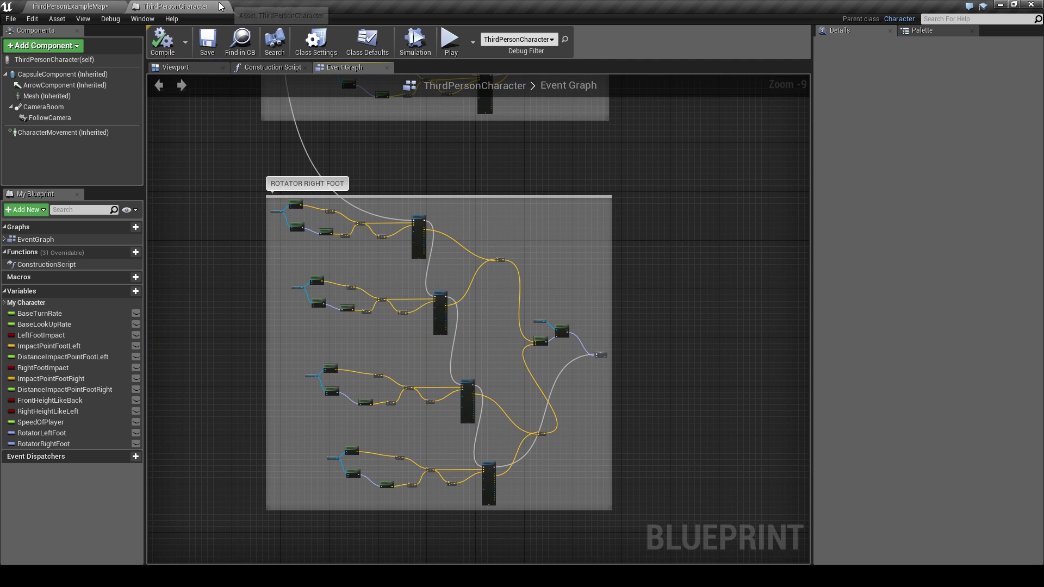
pyautogui.click(223, 6)
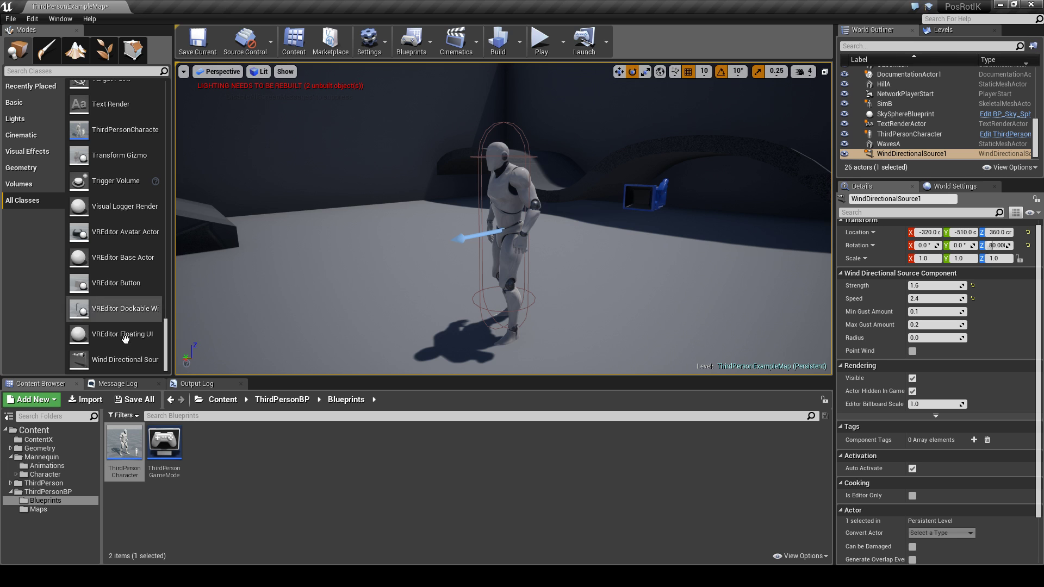
# Open ThirdPerson_AnimBP from the Animations folder and dock its editor in the main window.
pyautogui.click(47, 466)
pyautogui.doubleClick(124, 443)
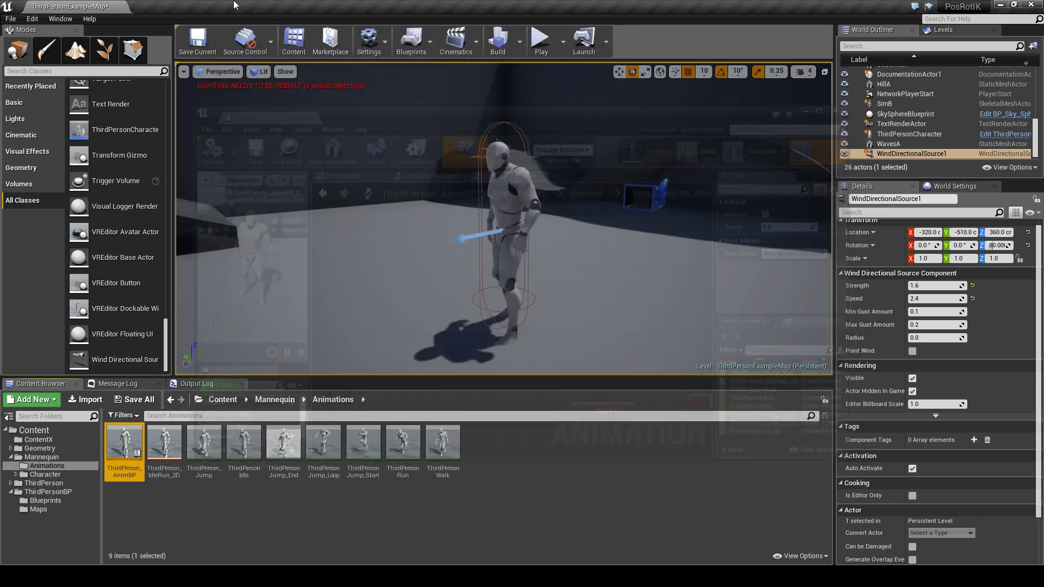
pyautogui.moveTo(273, 112); pyautogui.dragTo(174, 7)
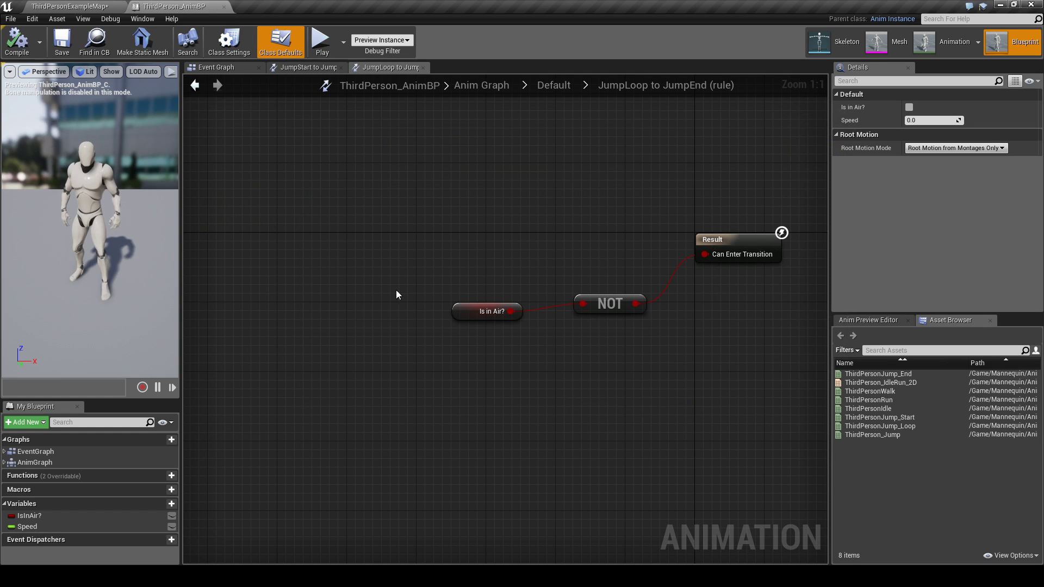
# Return to the top-level Anim Graph and move Final Animation Pose far right.
pyautogui.click(422, 67)
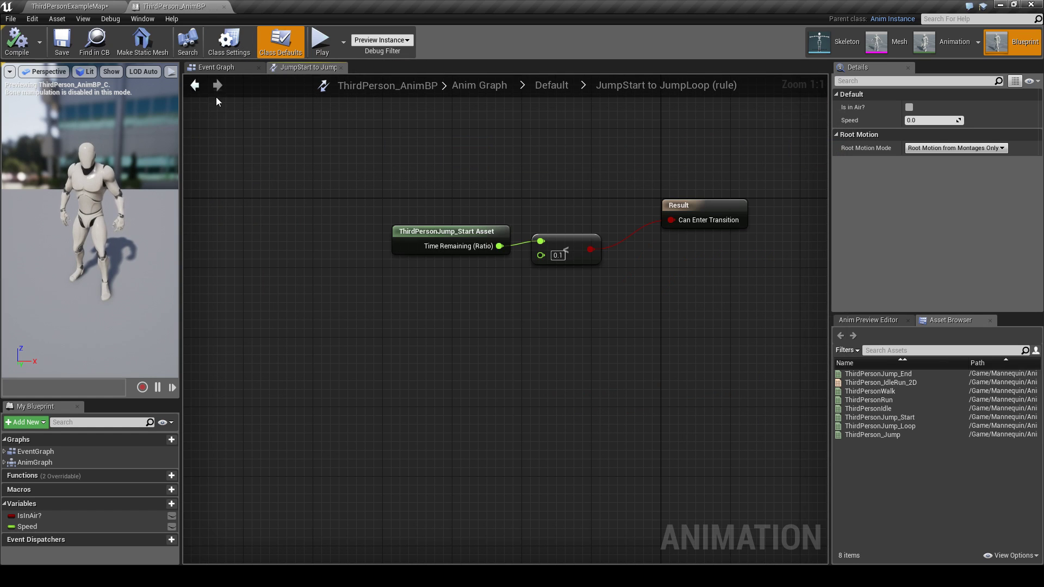
pyautogui.click(196, 86)
pyautogui.click(196, 86)
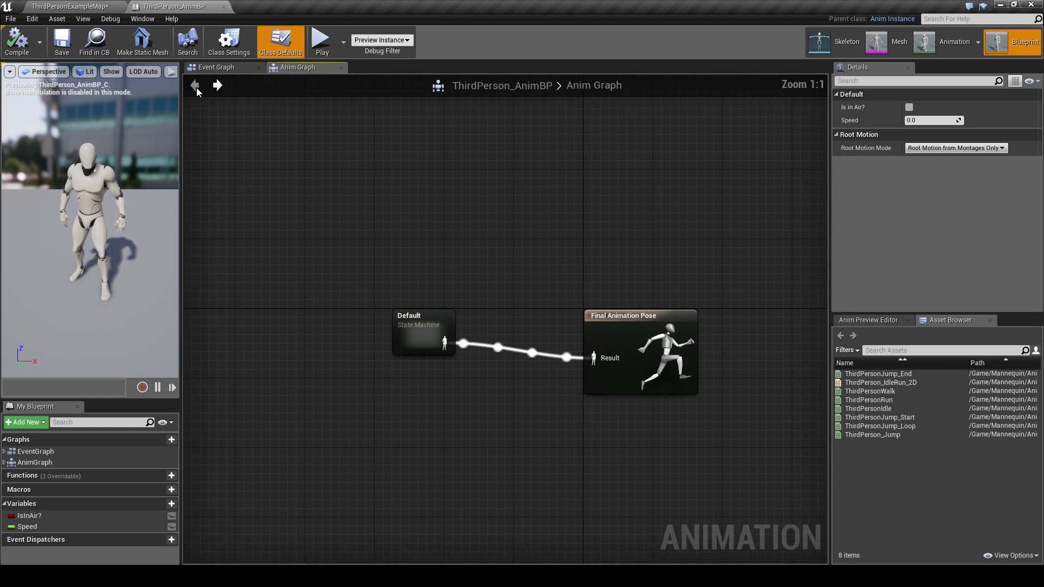
pyautogui.scroll(-3, 291, 269)
pyautogui.moveTo(291, 268)
pyautogui.mouseDown(button='right')
pyautogui.moveTo(315, 341)
pyautogui.moveTo(308, 226)
pyautogui.mouseUp(button='right')
pyautogui.moveTo(348, 228); pyautogui.dragTo(748, 224)
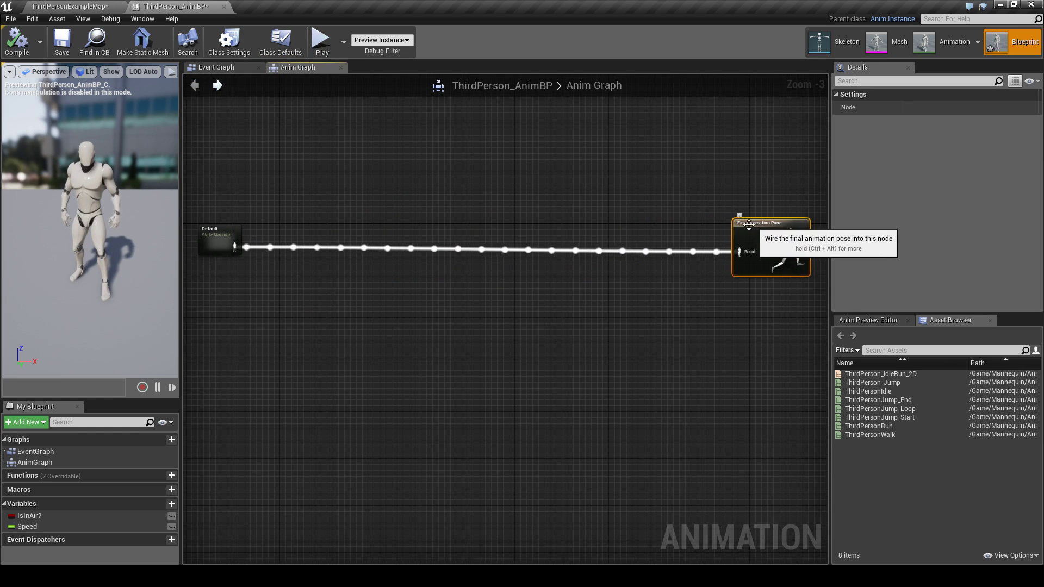
pyautogui.scroll(4, 365, 280)
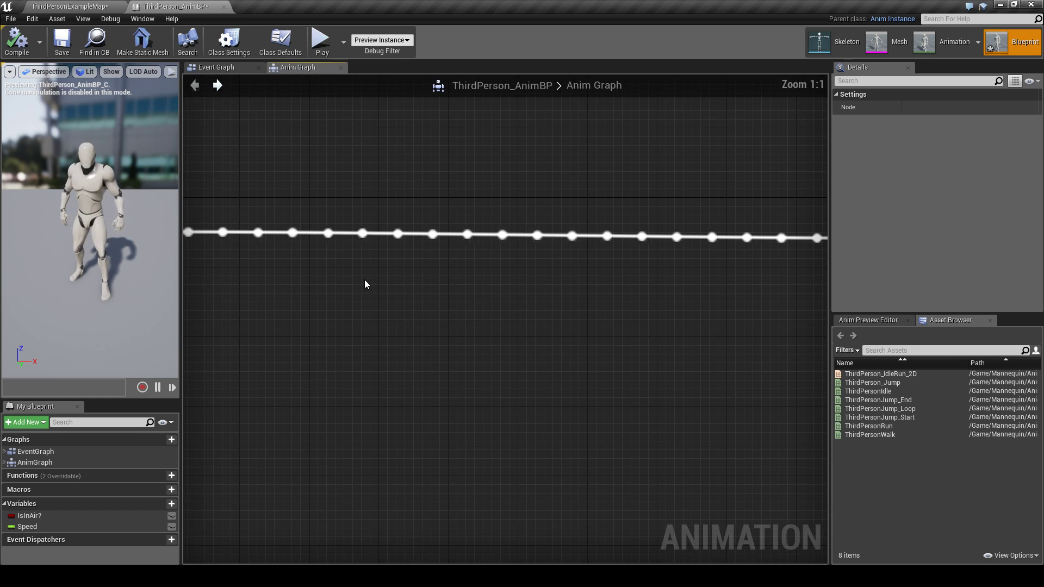
pyautogui.moveTo(295, 299); pyautogui.dragTo(370, 350, button='right')
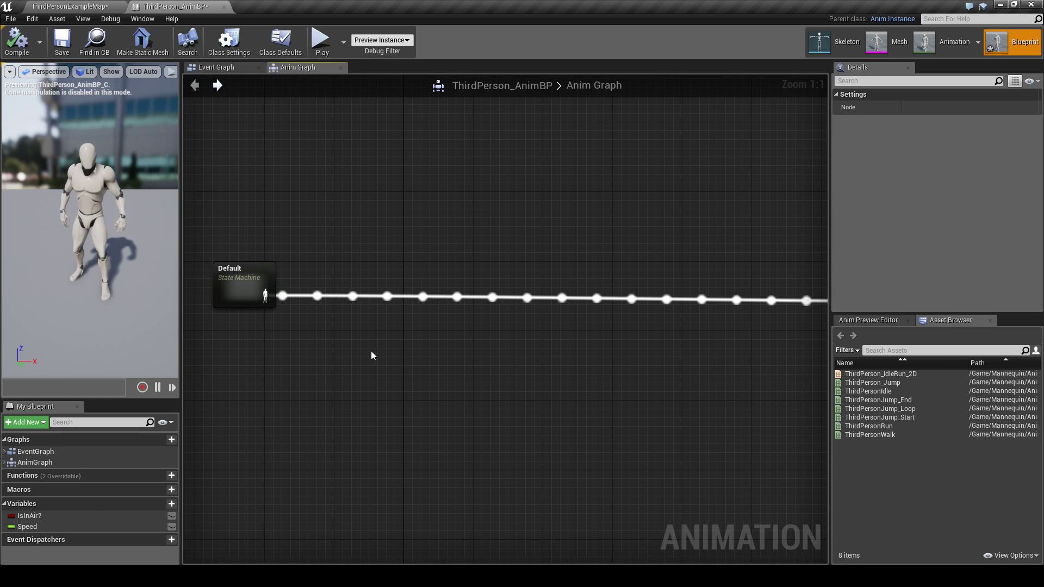
# Add a Transform (Modify) Bone node with pelvis as the bone to modify.
pyautogui.rightClick(361, 359)
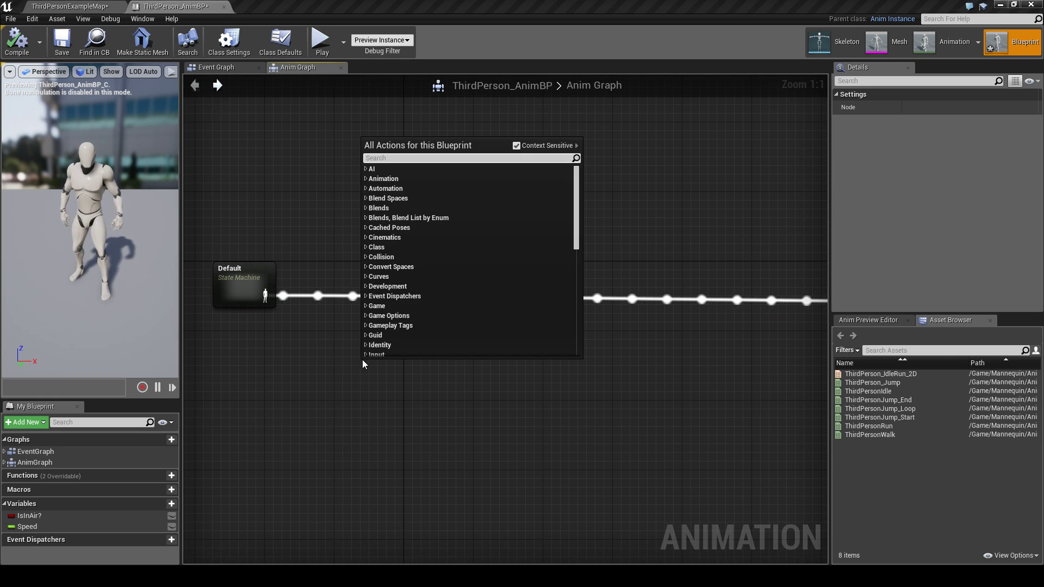
pyautogui.write('transfor')
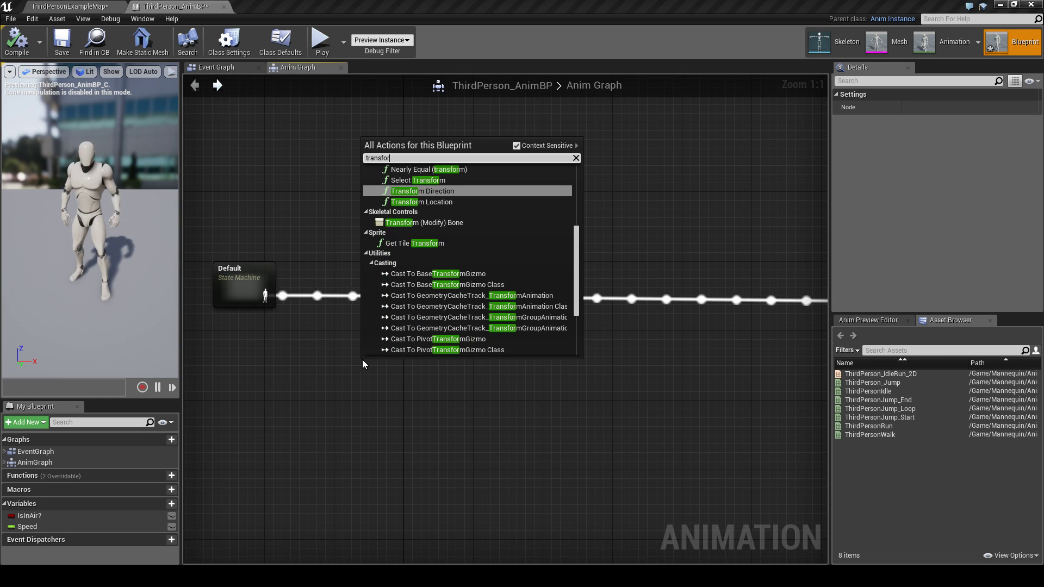
pyautogui.click(424, 222)
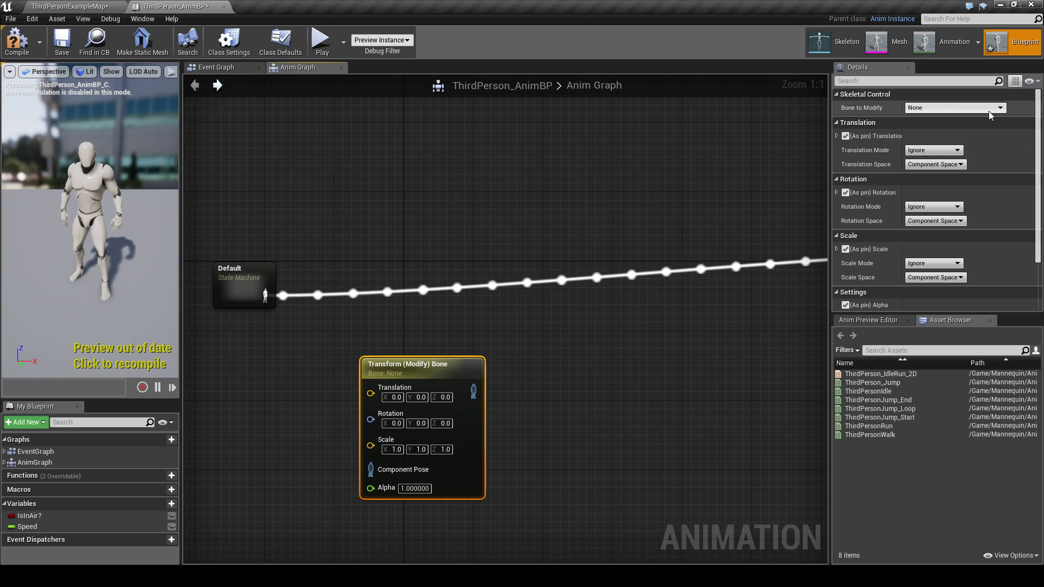
pyautogui.click(998, 107)
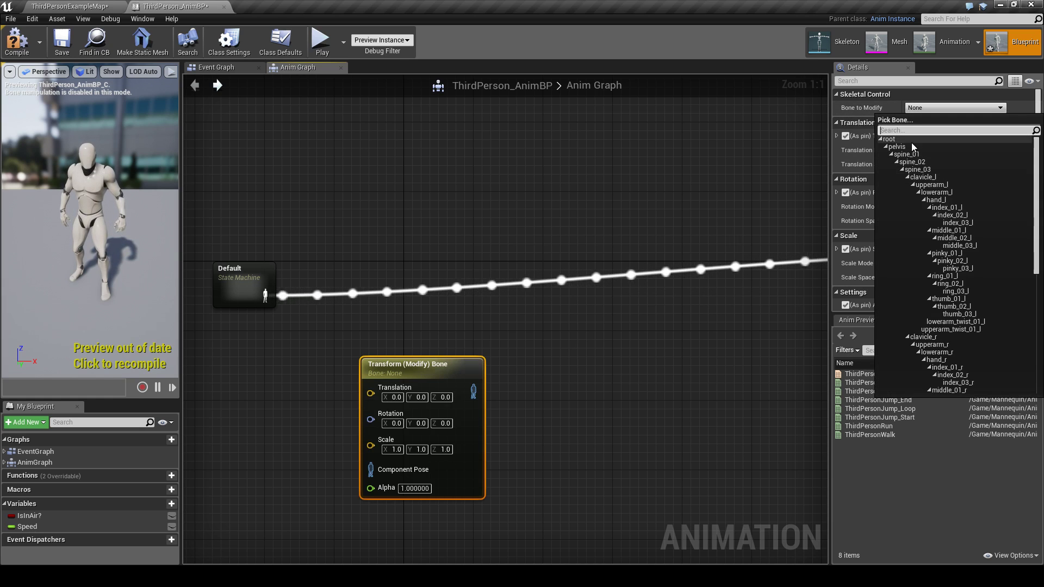
pyautogui.click(912, 147)
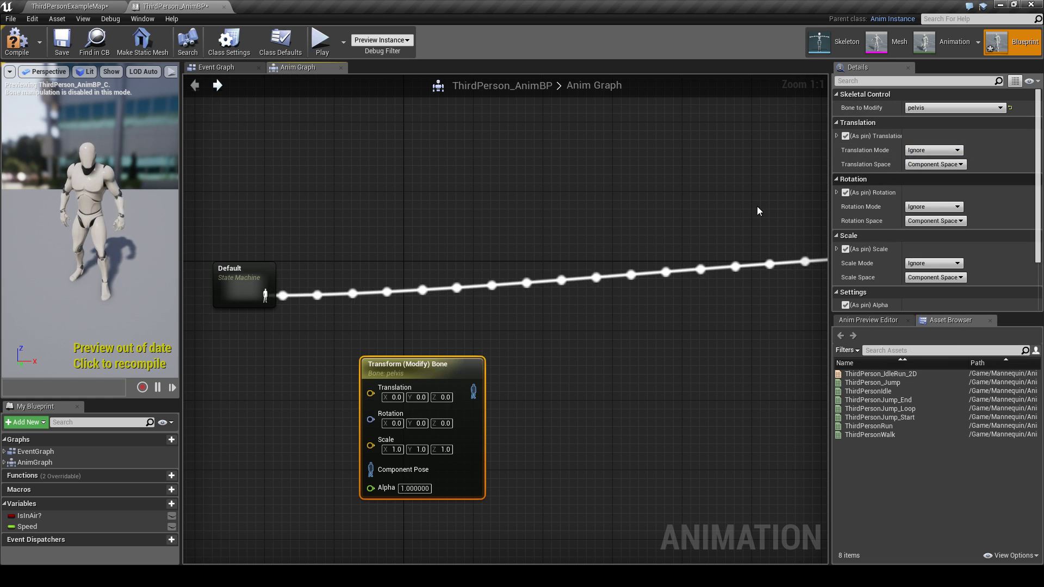
# Set the pelvis node's Translation Mode to Add to Existing and Translation Space to Bone Space.
pyautogui.click(567, 357)
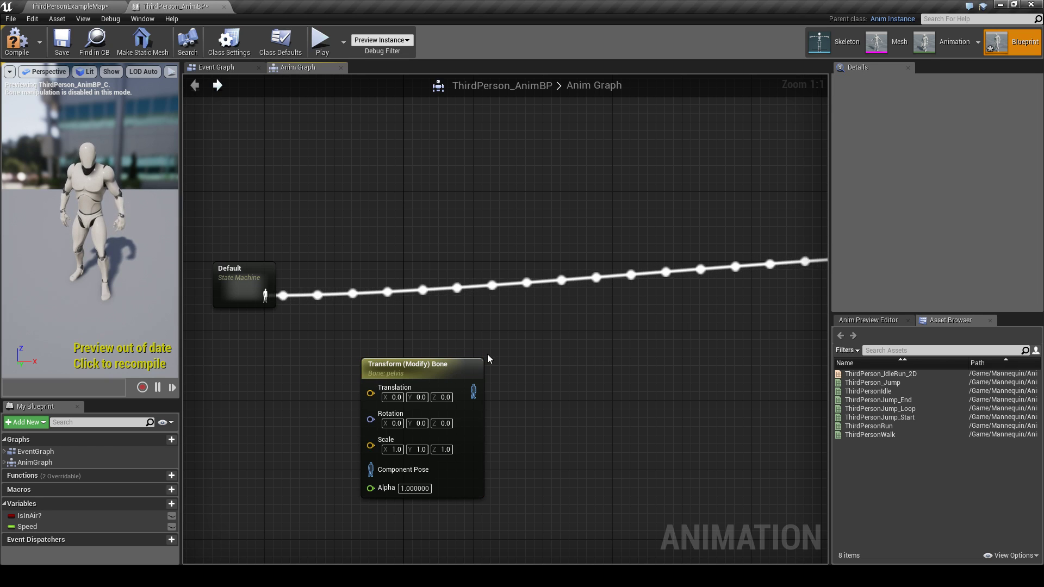
pyautogui.click(474, 364)
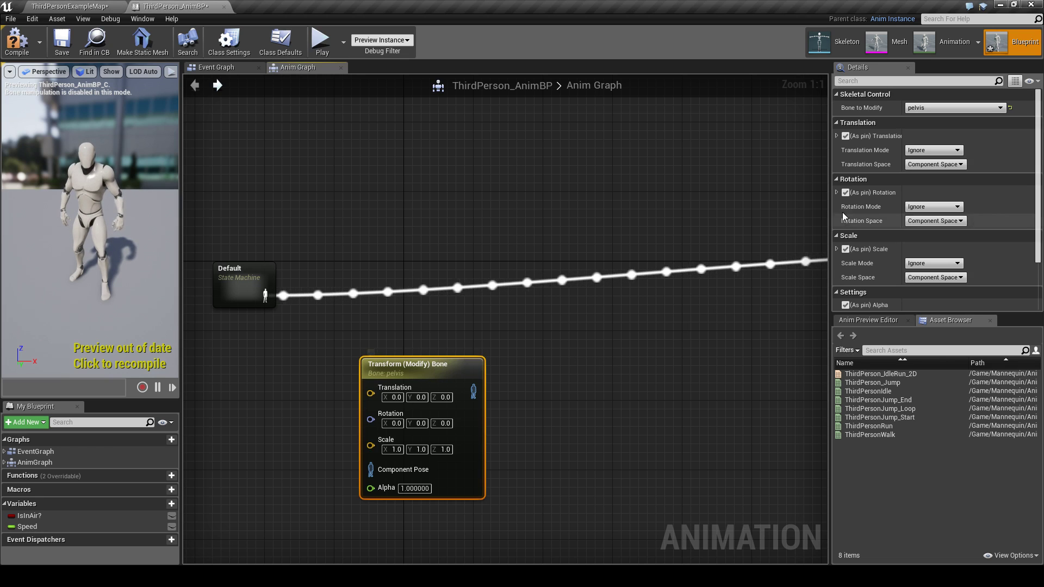
pyautogui.click(932, 150)
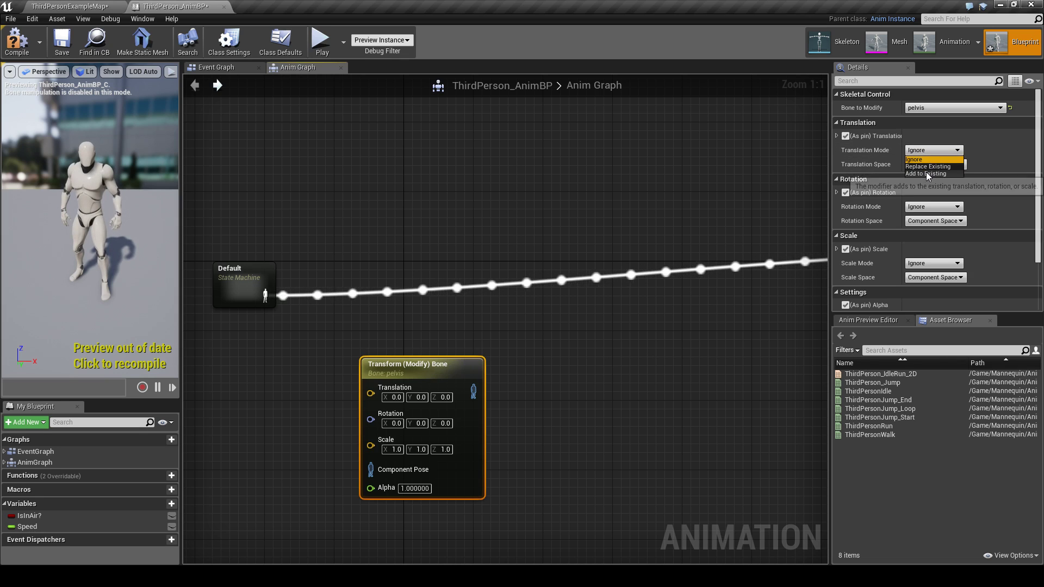
pyautogui.click(927, 174)
pyautogui.click(933, 164)
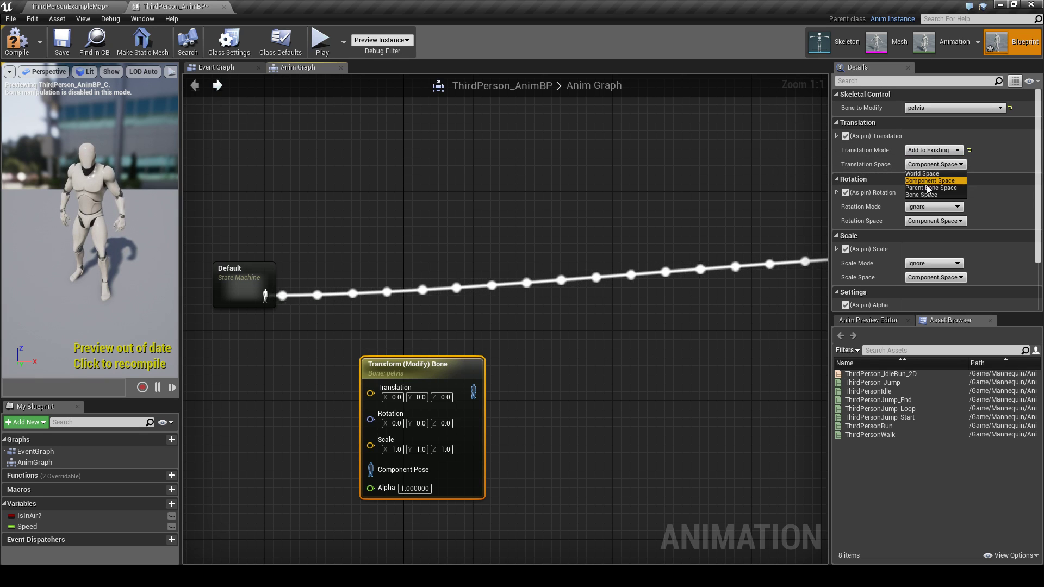
pyautogui.click(920, 195)
pyautogui.moveTo(432, 376); pyautogui.dragTo(558, 364)
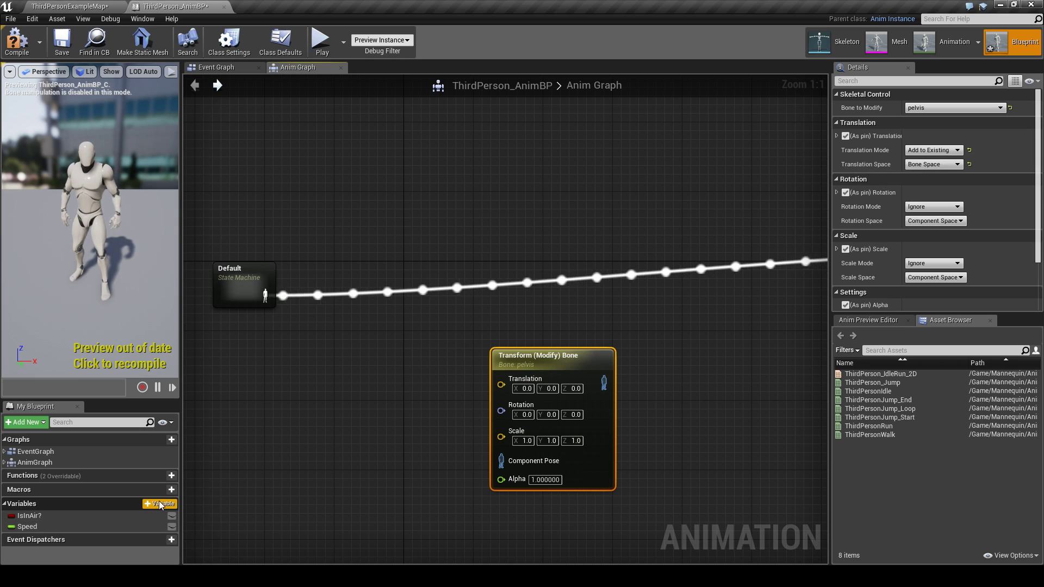
# Create a Vector variable named PelvisNewPosABP and compile the blueprint.
pyautogui.click(160, 505)
pyautogui.write('PelvisNewPo')
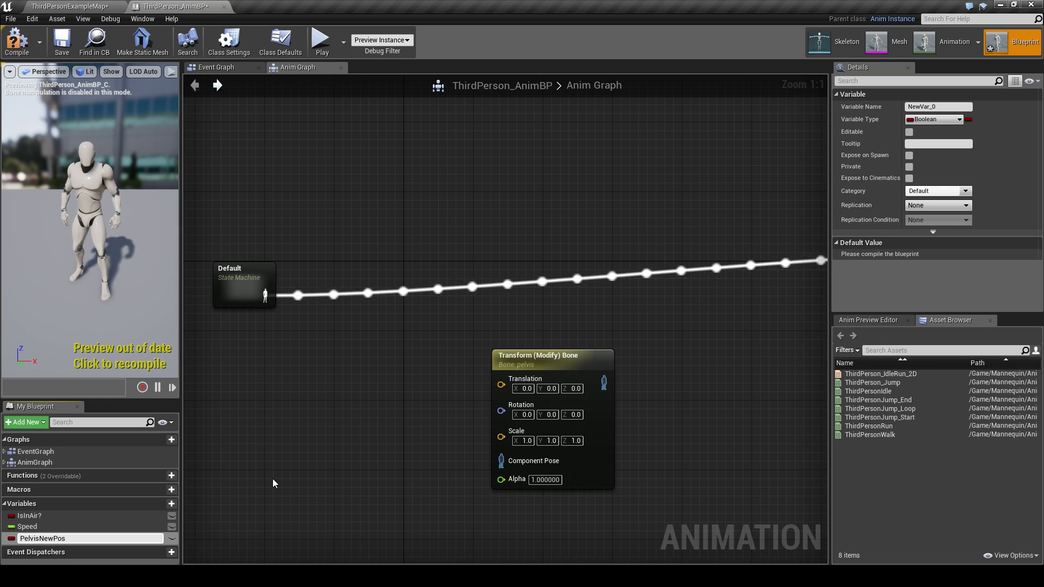
pyautogui.write('s')
pyautogui.press('Return')
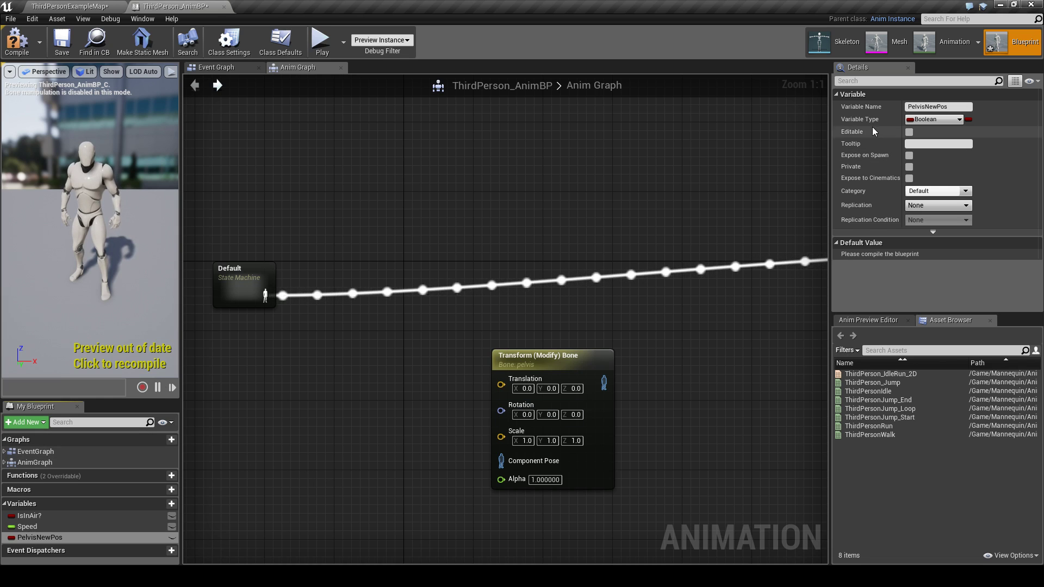
pyautogui.click(934, 120)
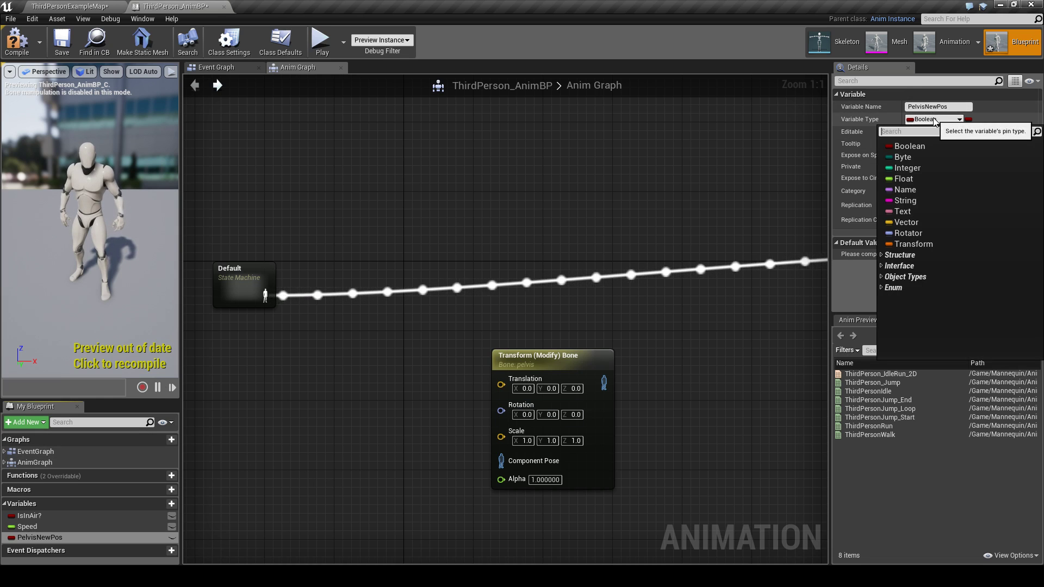
pyautogui.click(906, 222)
pyautogui.click(17, 39)
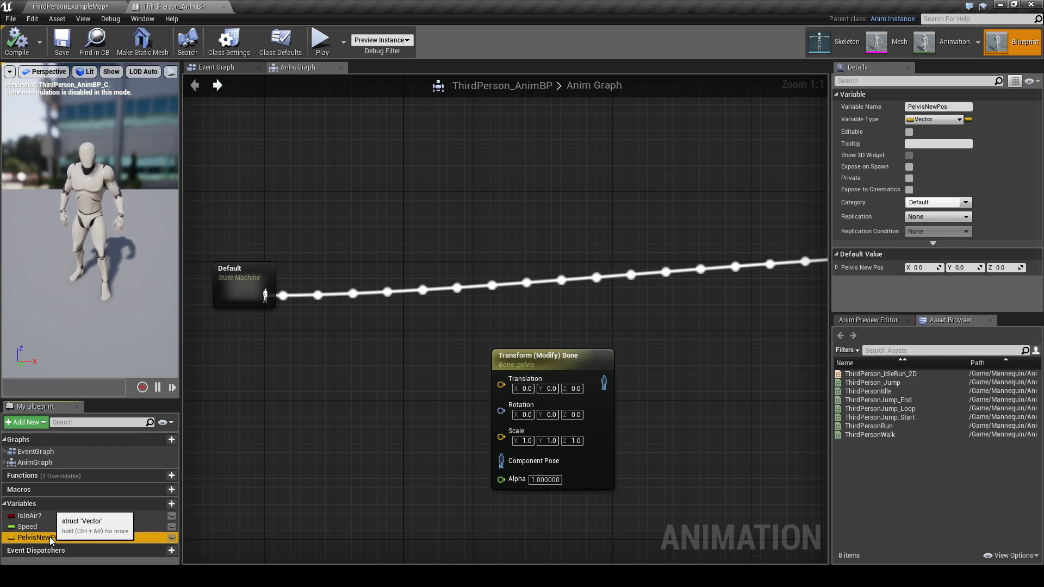
pyautogui.doubleClick(117, 537)
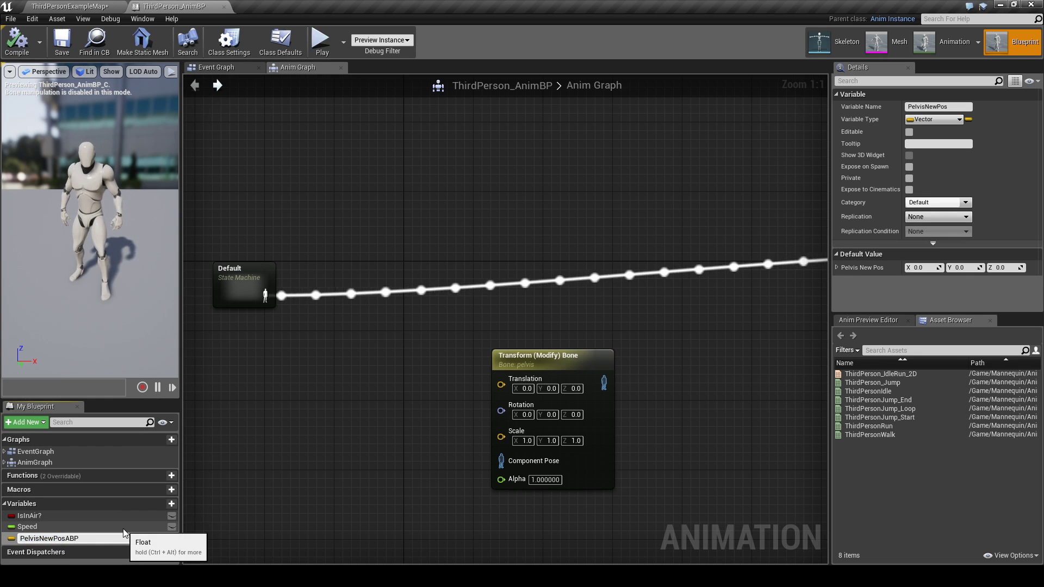
pyautogui.press('Return')
pyautogui.click(17, 41)
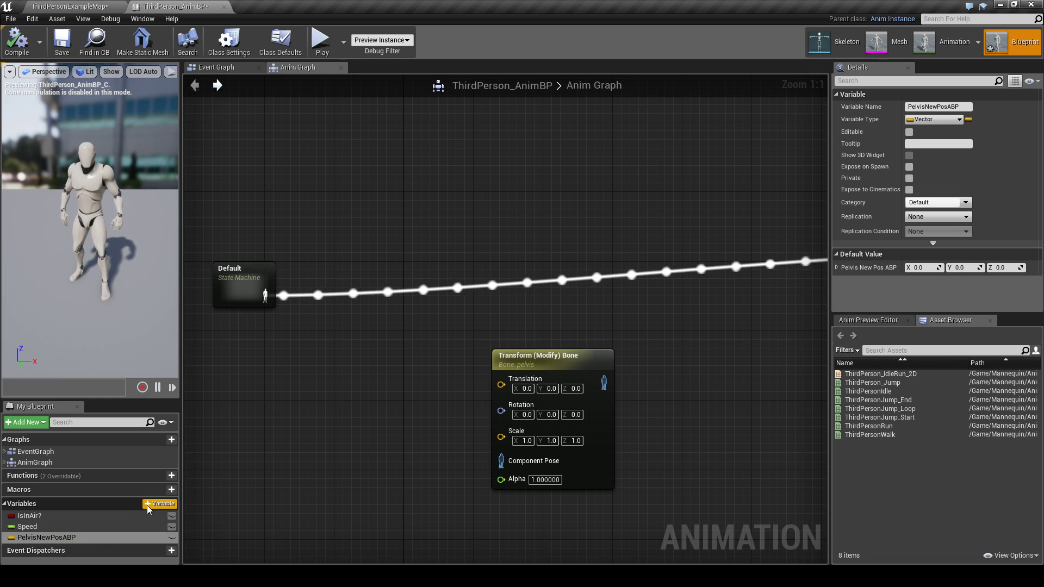
# Create a Float variable named AlphaABP and compile the blueprint.
pyautogui.click(157, 507)
pyautogui.write('A')
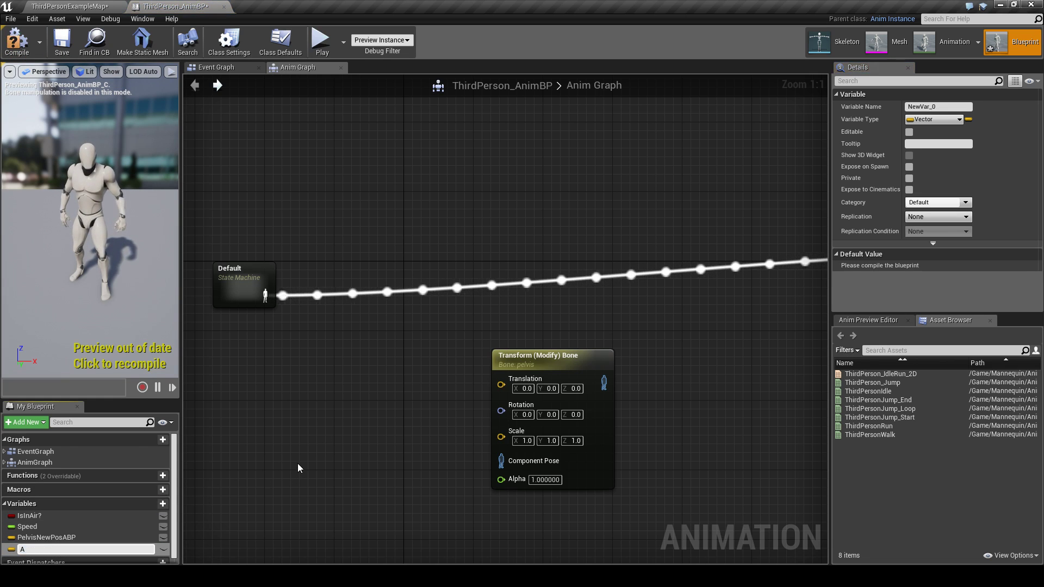
pyautogui.write('p')
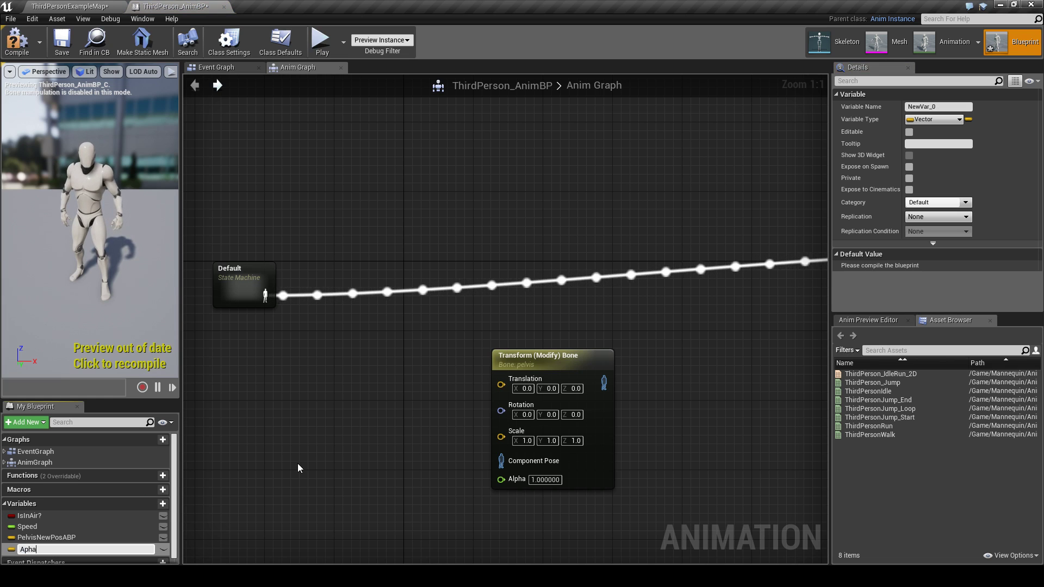
pyautogui.press('BackSpace')
pyautogui.write('lphaA')
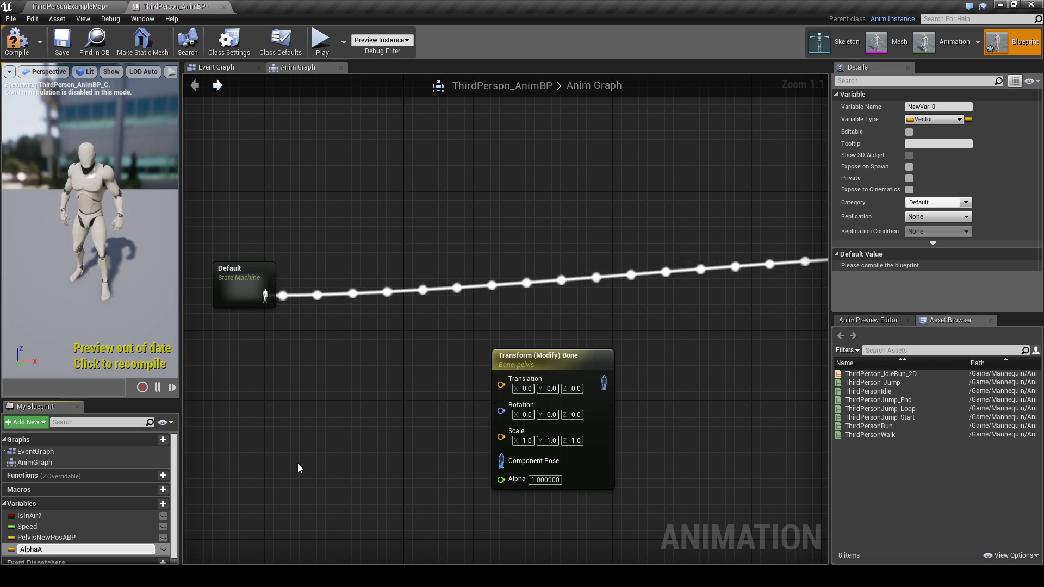
pyautogui.write('BP')
pyautogui.press('Return')
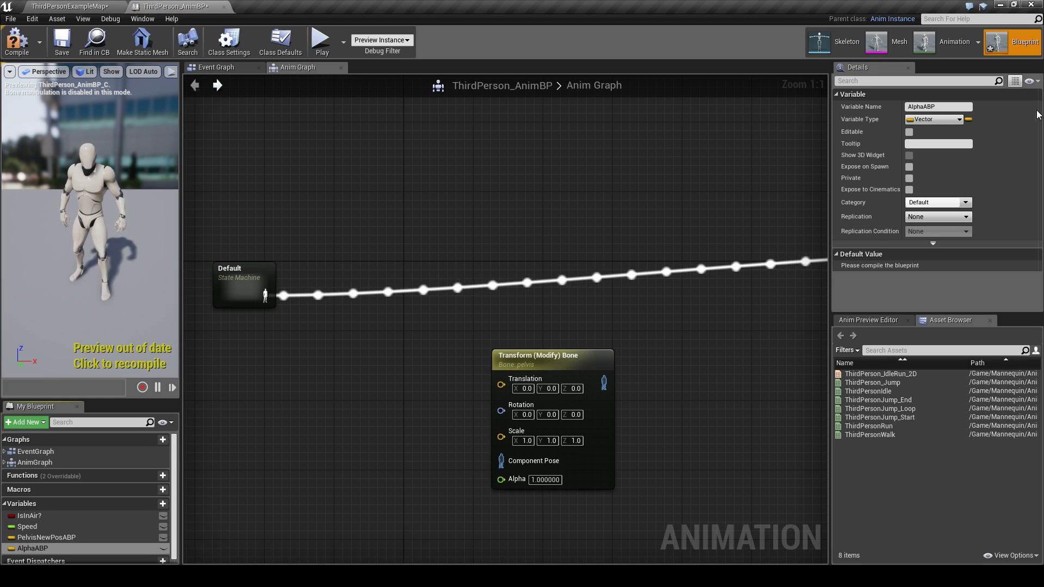
pyautogui.click(934, 119)
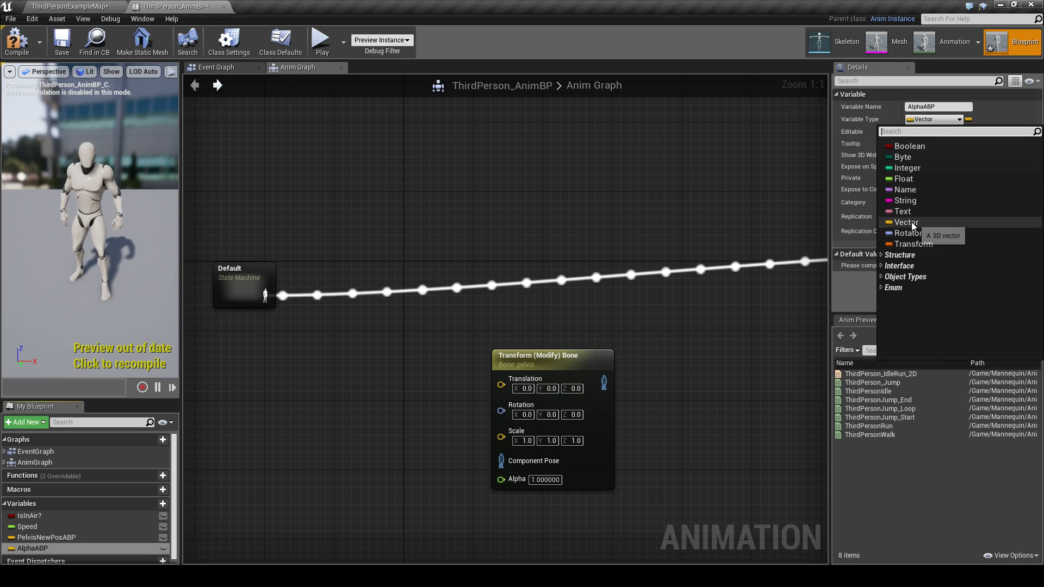
pyautogui.click(903, 179)
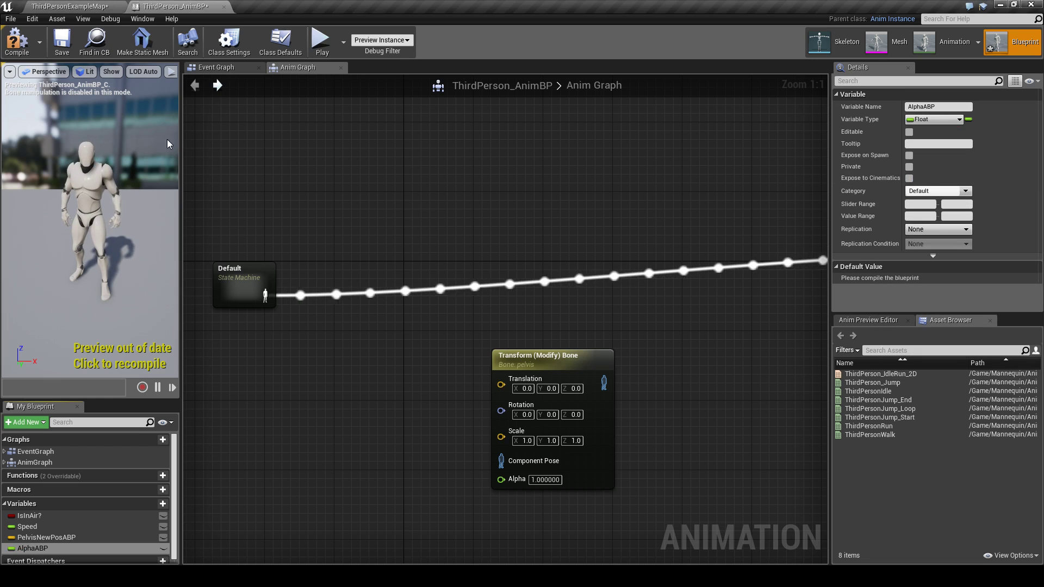
pyautogui.click(16, 40)
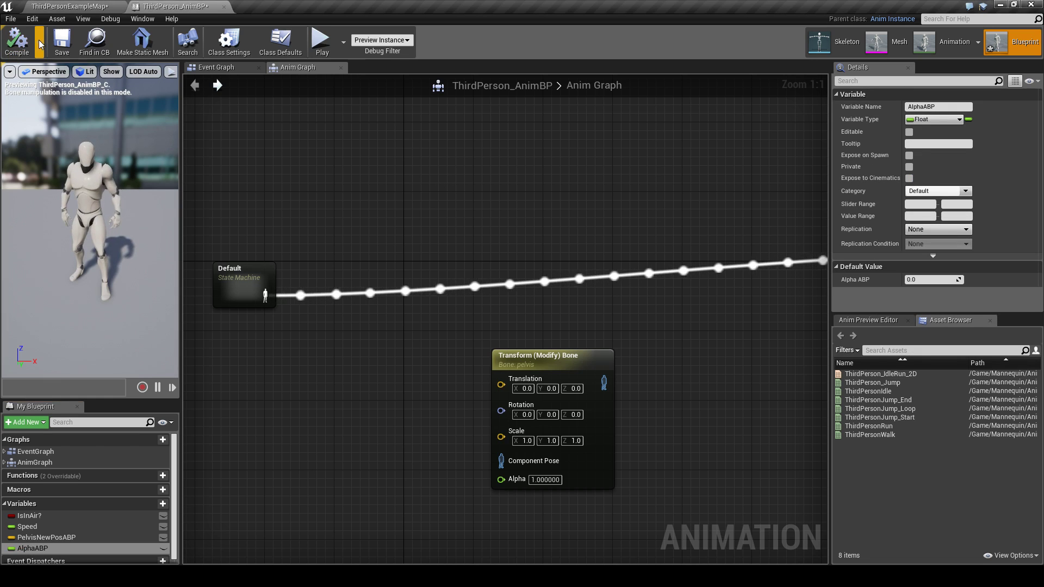
# Add a Lerp (vector) node and wire its result into the pelvis node's Translation.
pyautogui.rightClick(357, 405)
pyautogui.write('lerp')
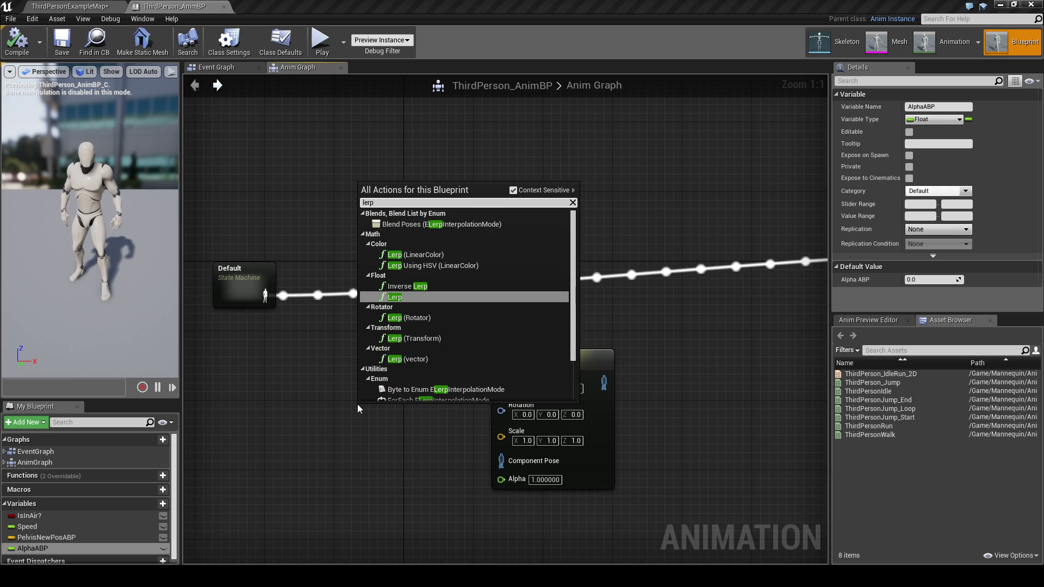
pyautogui.write(' vector')
pyautogui.press('Return')
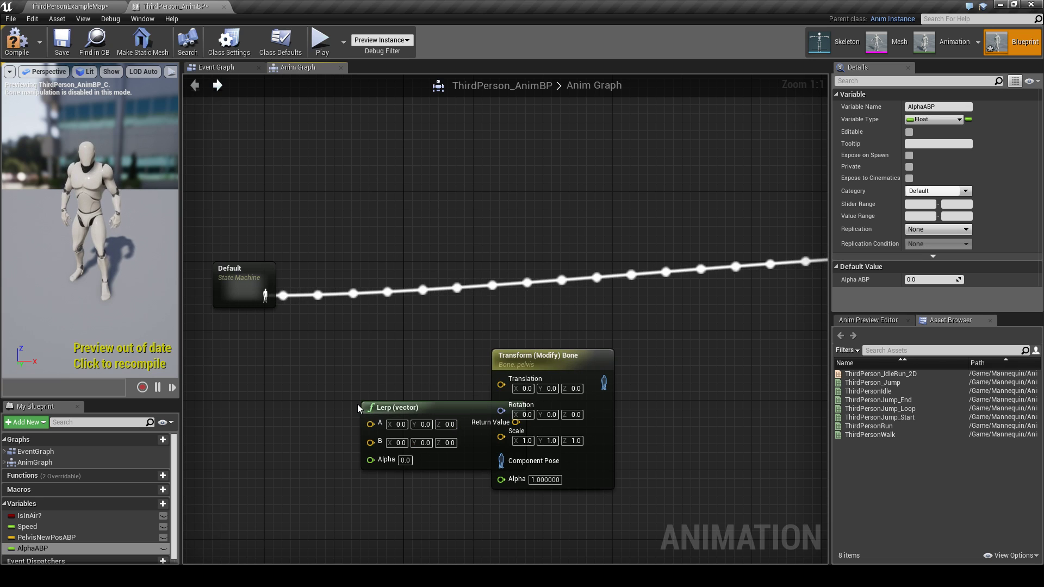
pyautogui.moveTo(383, 377); pyautogui.dragTo(531, 350, button='right')
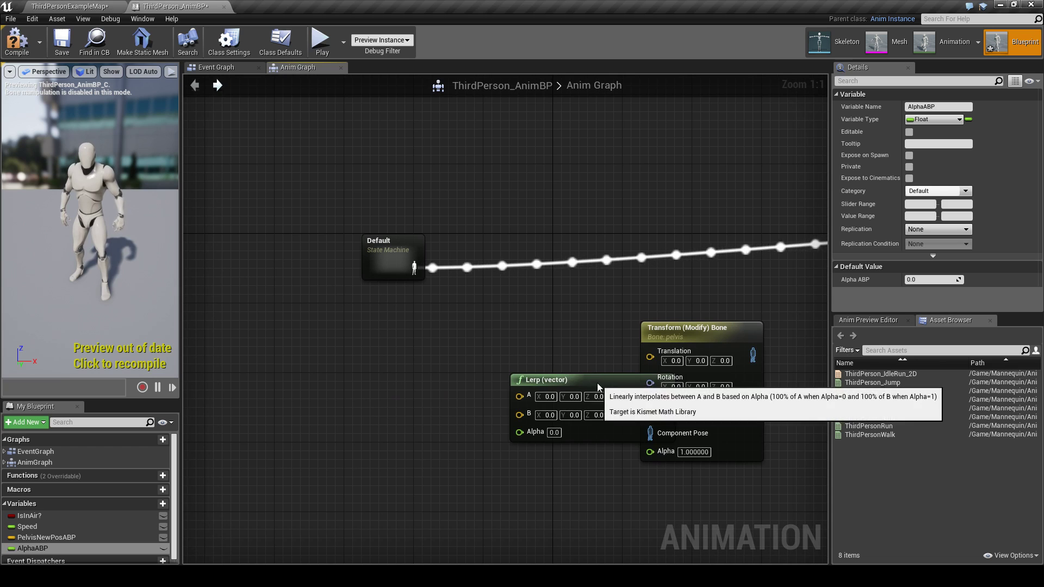
pyautogui.moveTo(595, 387); pyautogui.dragTo(456, 395)
pyautogui.moveTo(525, 402); pyautogui.dragTo(650, 352)
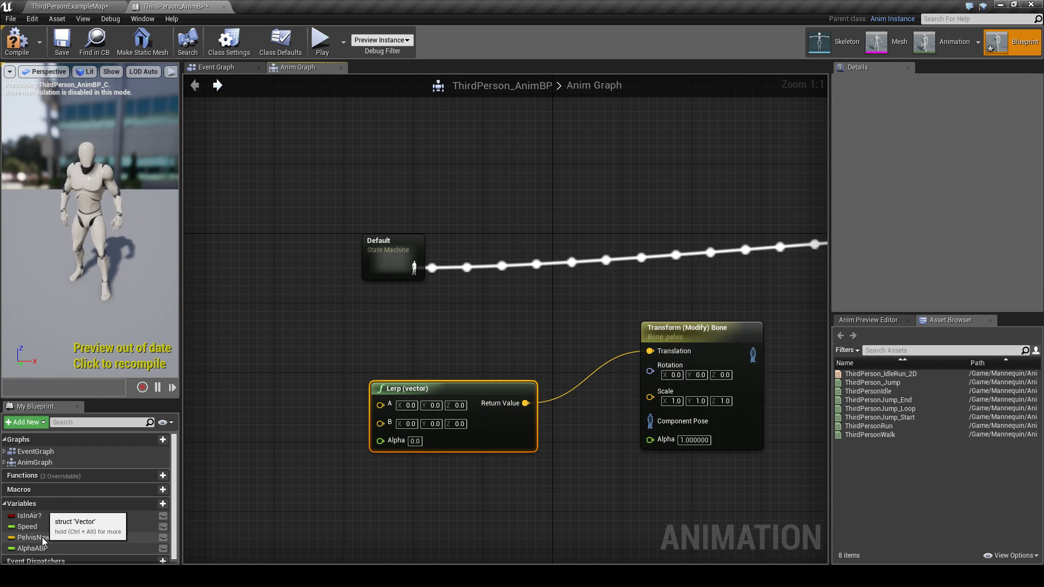
# Connect AlphaABP to the Lerp Alpha and PelvisNewPosABP to its B input.
pyautogui.moveTo(87, 547); pyautogui.dragTo(382, 445)
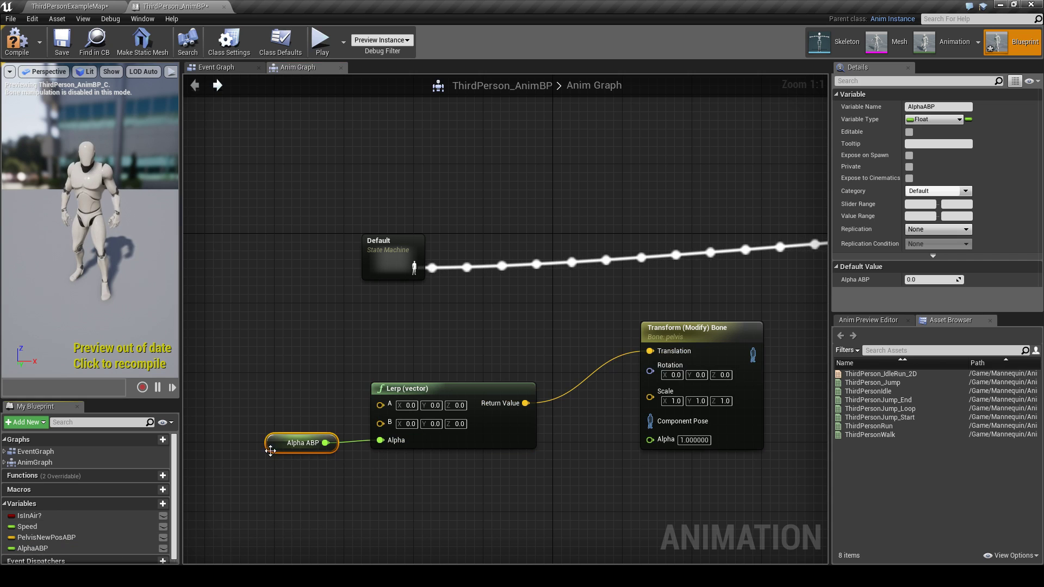
pyautogui.moveTo(270, 451); pyautogui.dragTo(261, 486)
pyautogui.moveTo(46, 537)
pyautogui.mouseDown()
pyautogui.moveTo(115, 524)
pyautogui.moveTo(380, 423)
pyautogui.mouseUp()
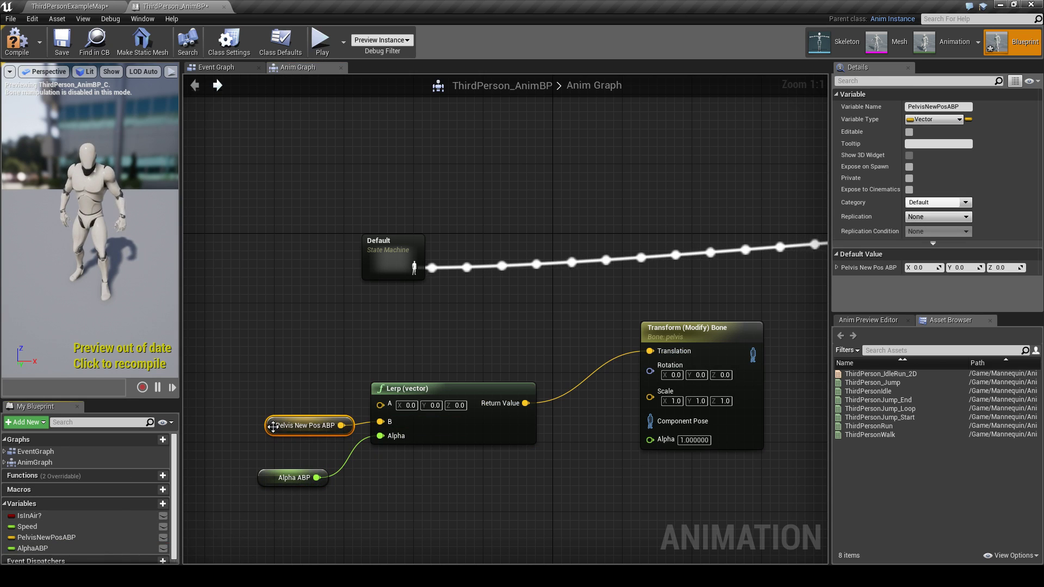
pyautogui.scroll(-2, 429, 460)
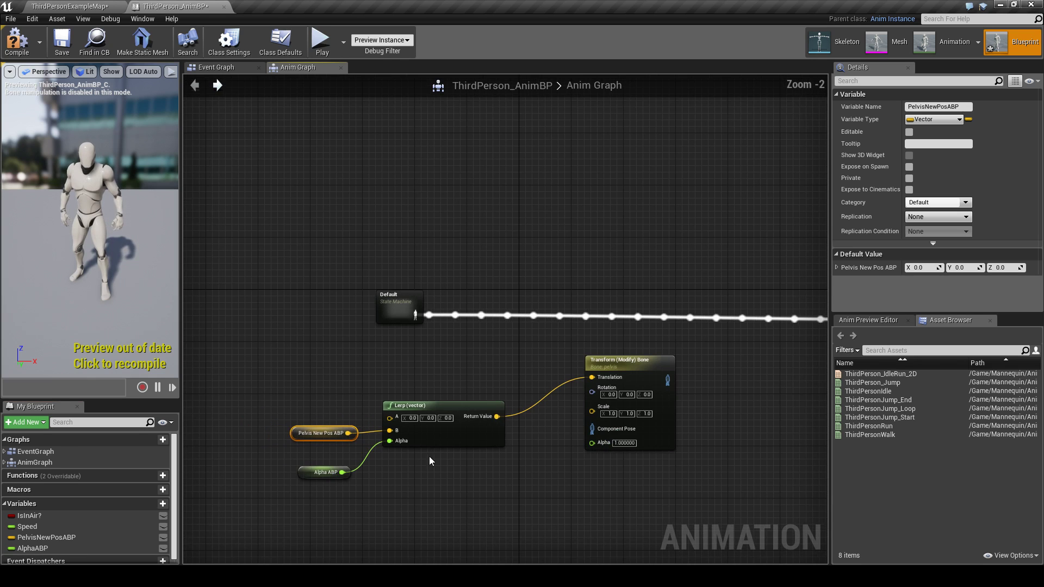
pyautogui.moveTo(429, 455); pyautogui.dragTo(389, 443, button='right')
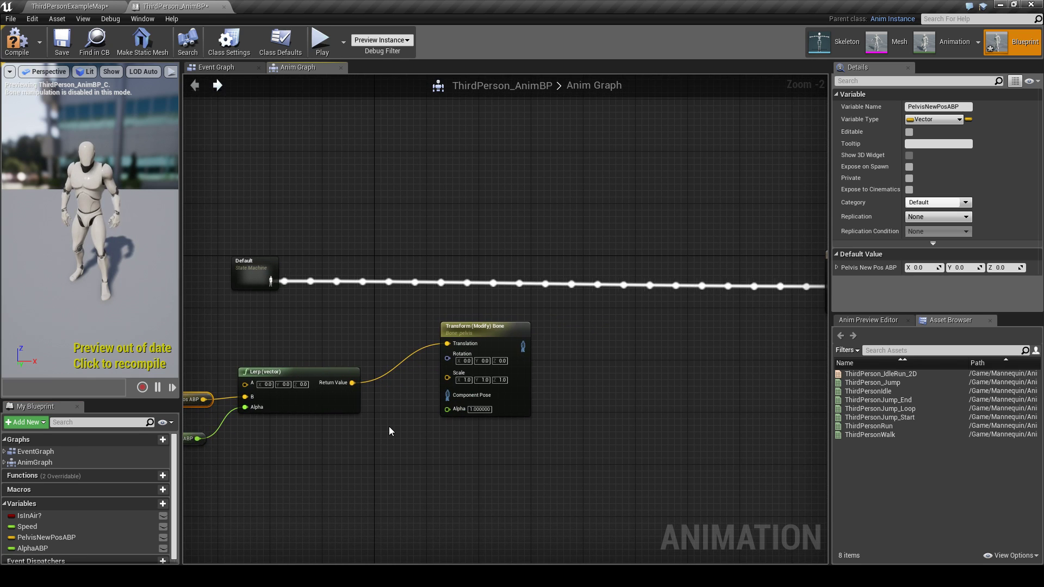
pyautogui.click(389, 431)
# Connect the Default state machine pose to the pelvis node's Component Pose via conversion.
pyautogui.moveTo(270, 280); pyautogui.dragTo(444, 401)
pyautogui.click(390, 420)
pyautogui.moveTo(270, 280)
pyautogui.mouseDown()
pyautogui.moveTo(416, 360)
pyautogui.moveTo(448, 394)
pyautogui.mouseUp()
pyautogui.moveTo(539, 437)
pyautogui.mouseDown(button='right')
pyautogui.moveTo(418, 436)
pyautogui.moveTo(417, 445)
pyautogui.mouseUp(button='right')
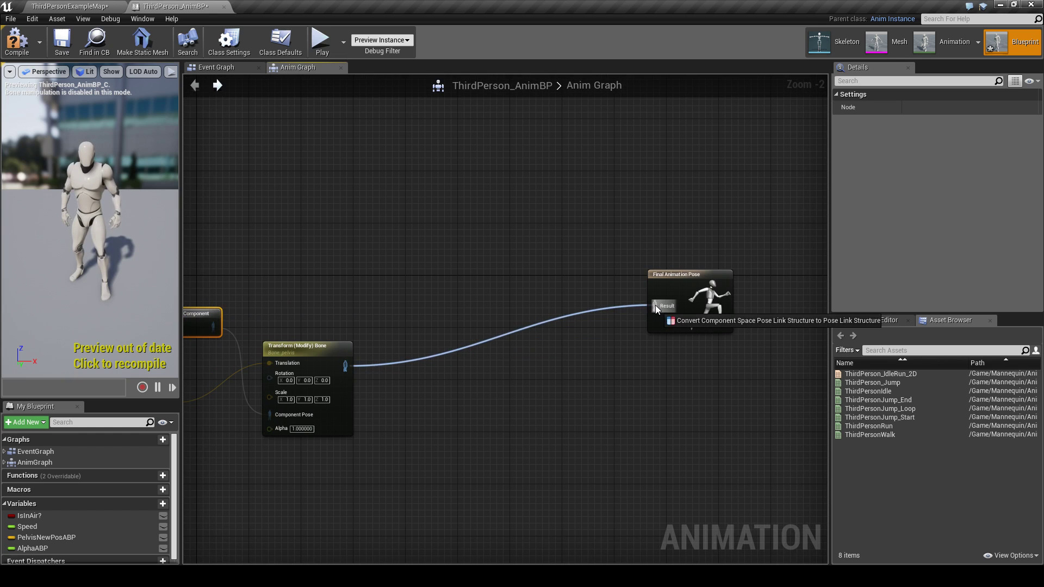
# Route the pelvis node output through Component To Local into Final Animation Pose, shifting both right.
pyautogui.moveTo(628, 312); pyautogui.dragTo(654, 306)
pyautogui.moveTo(501, 309); pyautogui.dragTo(601, 302)
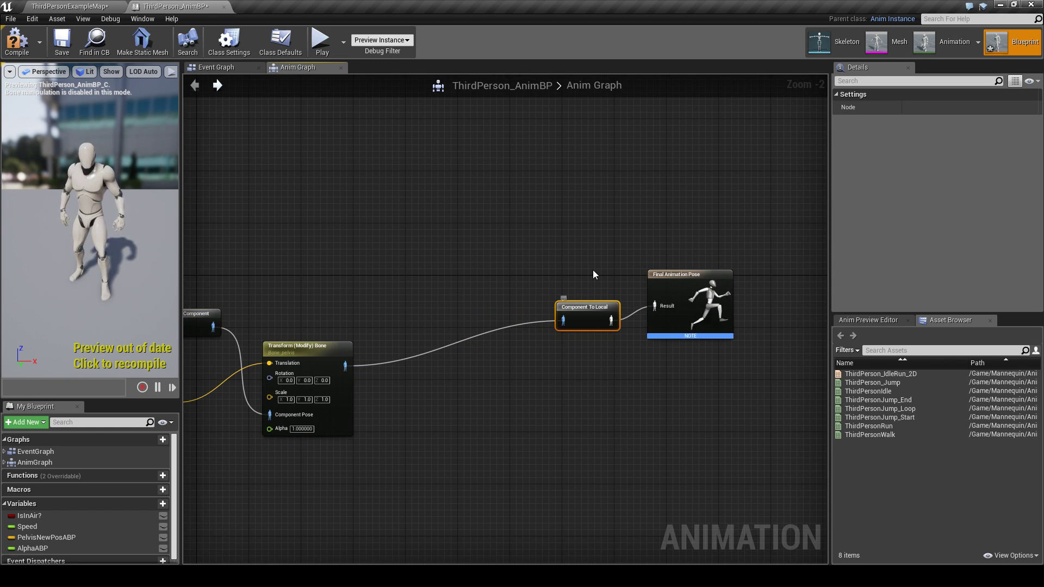
pyautogui.moveTo(707, 246); pyautogui.dragTo(570, 318)
pyautogui.moveTo(685, 292); pyautogui.dragTo(820, 292)
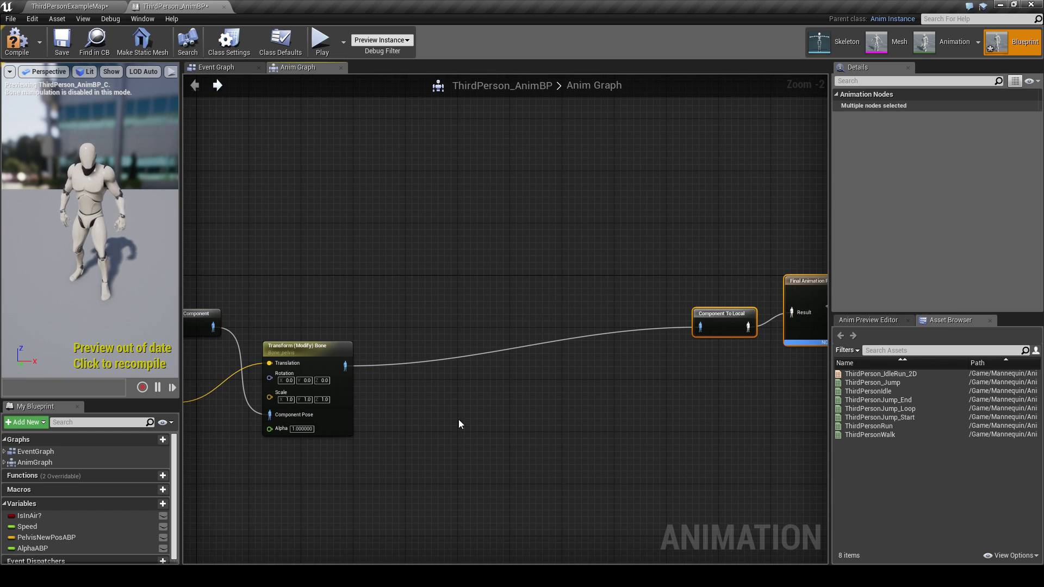
pyautogui.moveTo(458, 419); pyautogui.dragTo(516, 372, button='right')
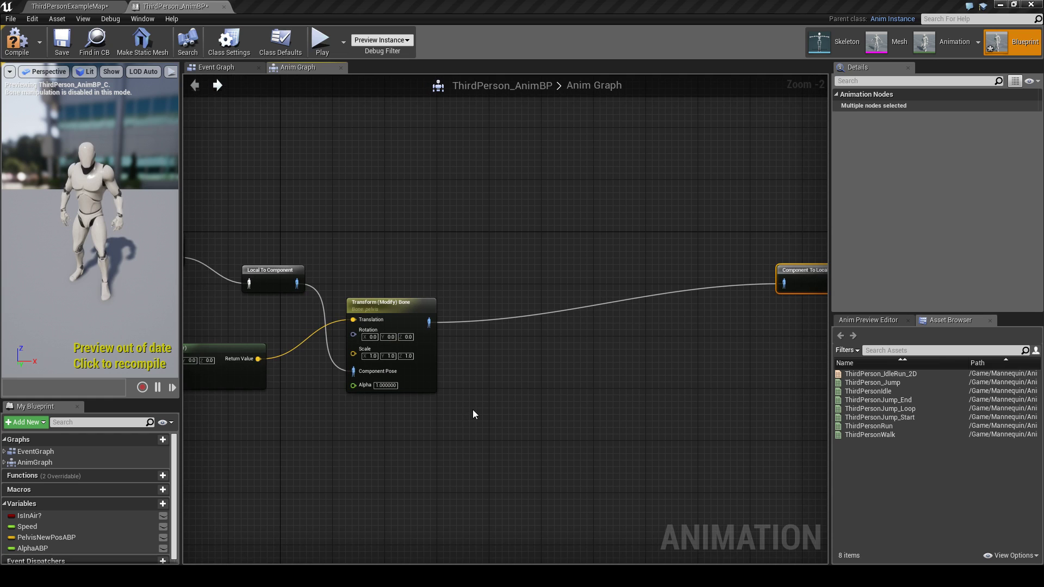
pyautogui.moveTo(472, 409); pyautogui.dragTo(394, 426, button='right')
pyautogui.click(432, 386)
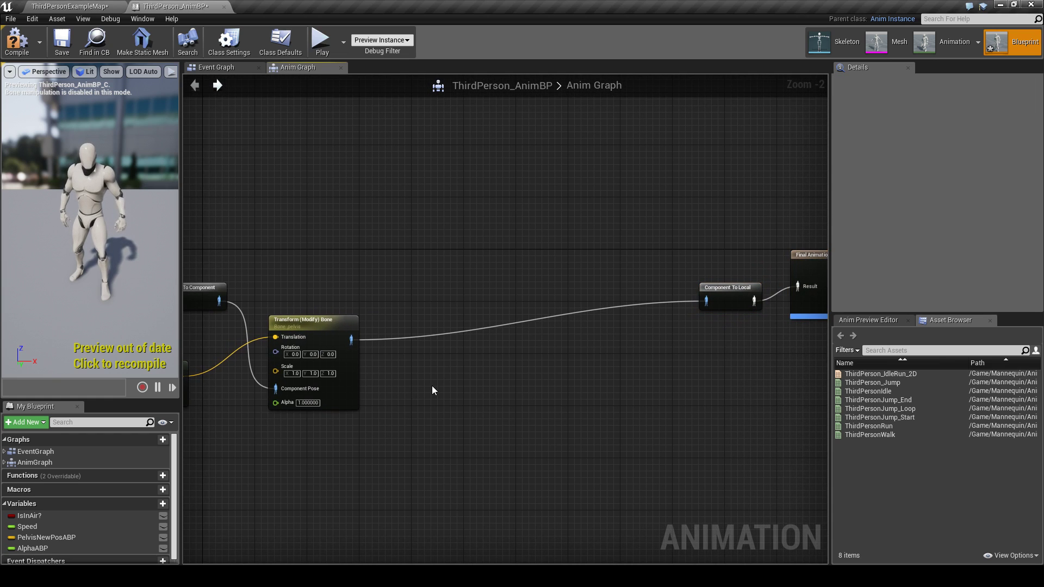
pyautogui.moveTo(405, 410)
pyautogui.mouseDown(button='right')
pyautogui.moveTo(533, 352)
pyautogui.moveTo(386, 397)
pyautogui.mouseUp(button='right')
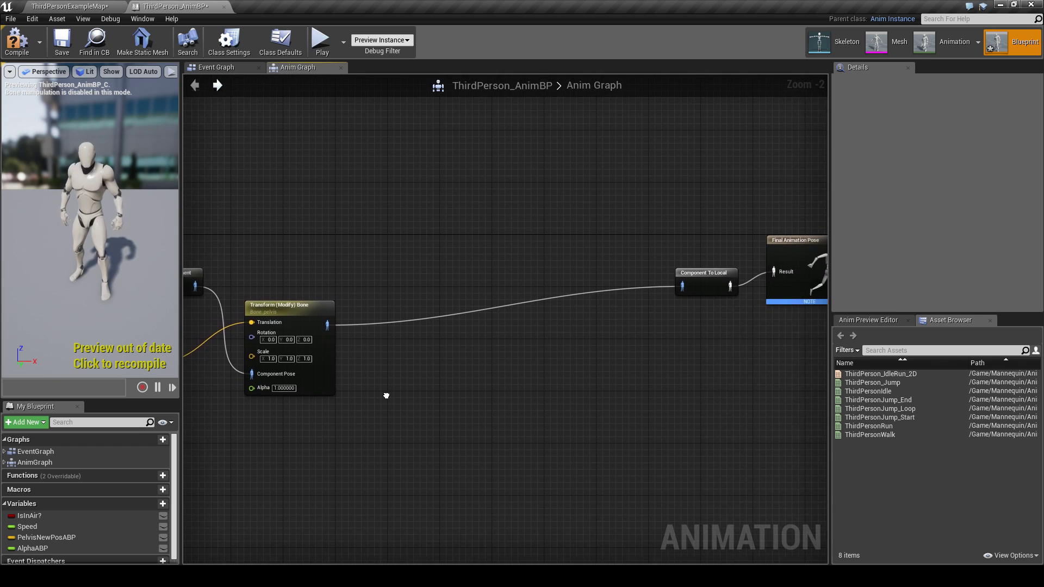
# Add a Leg IK node and give it one Legs Definition entry.
pyautogui.rightClick(427, 380)
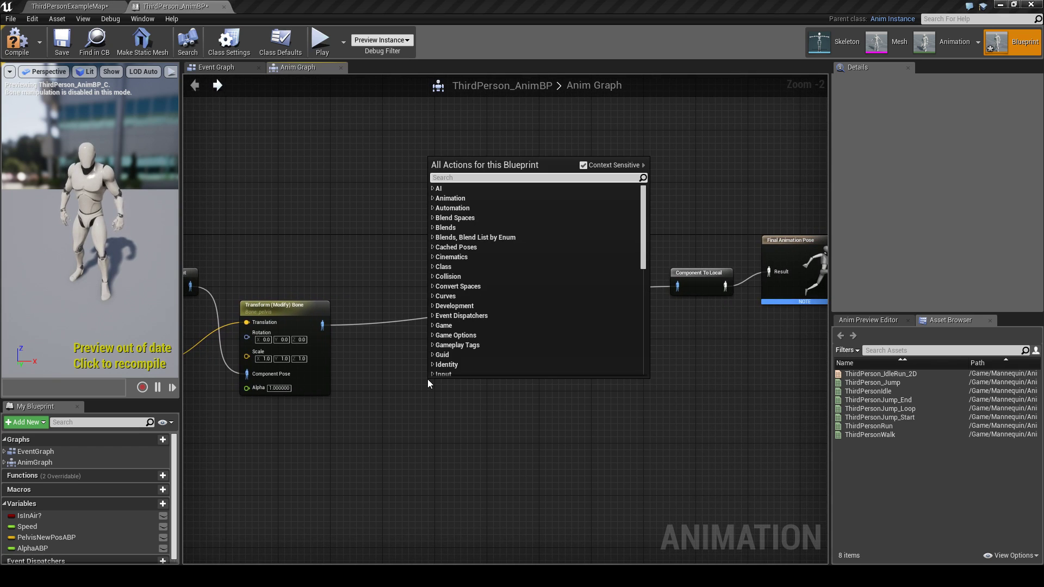
pyautogui.write('leg')
pyautogui.press('Return')
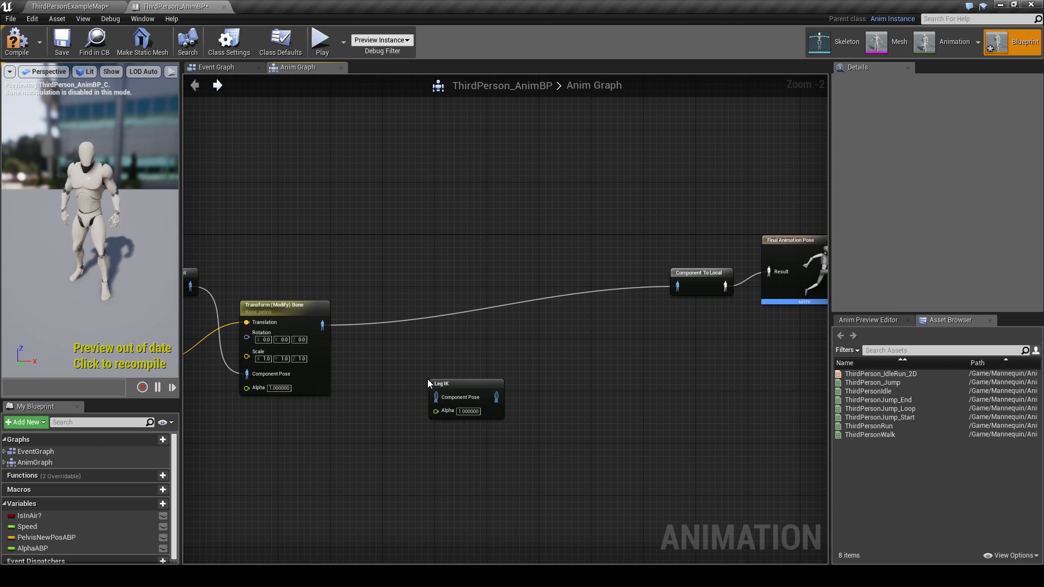
pyautogui.click(464, 387)
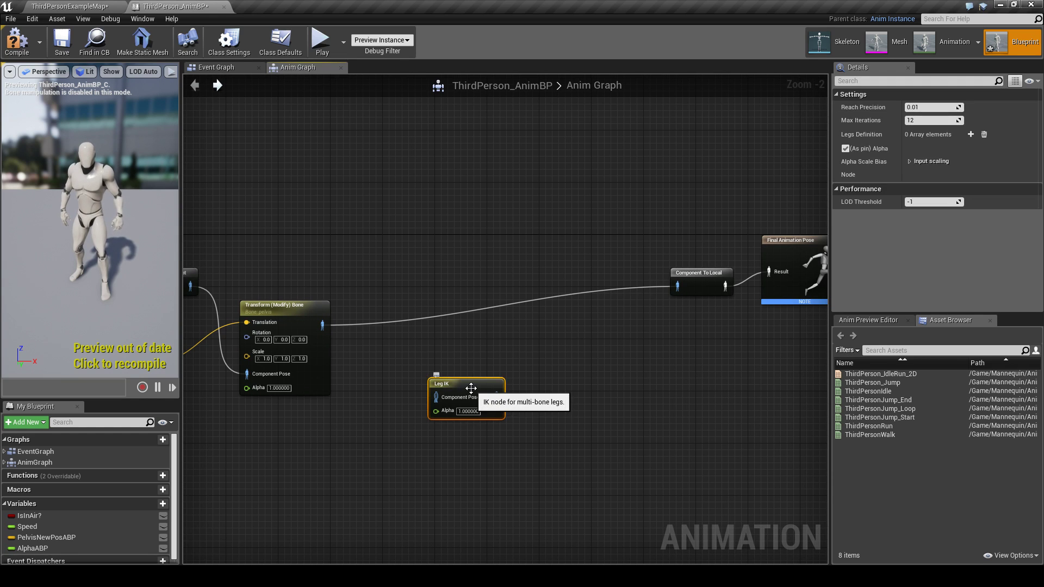
pyautogui.click(971, 134)
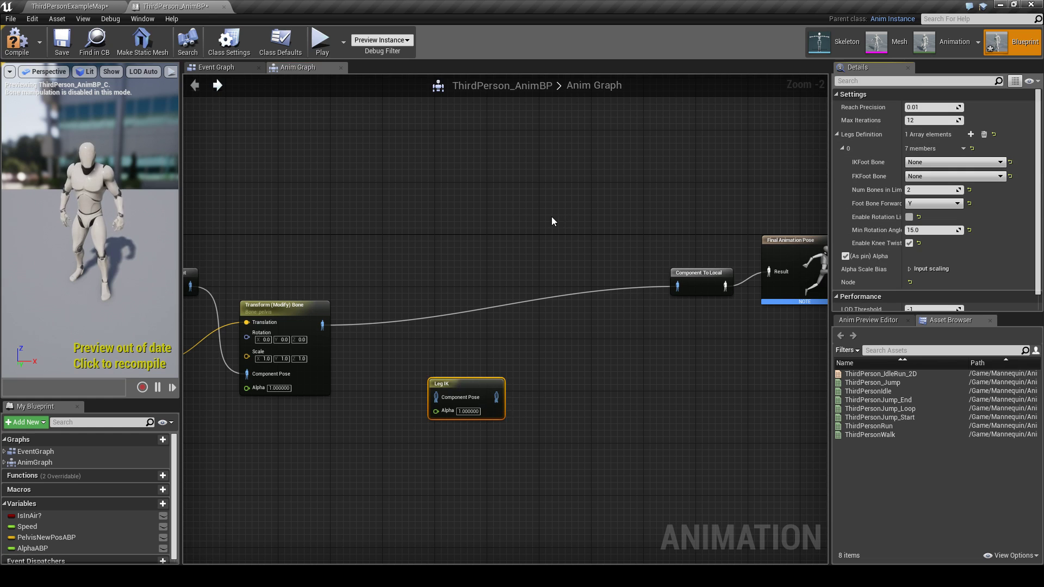
pyautogui.click(492, 212)
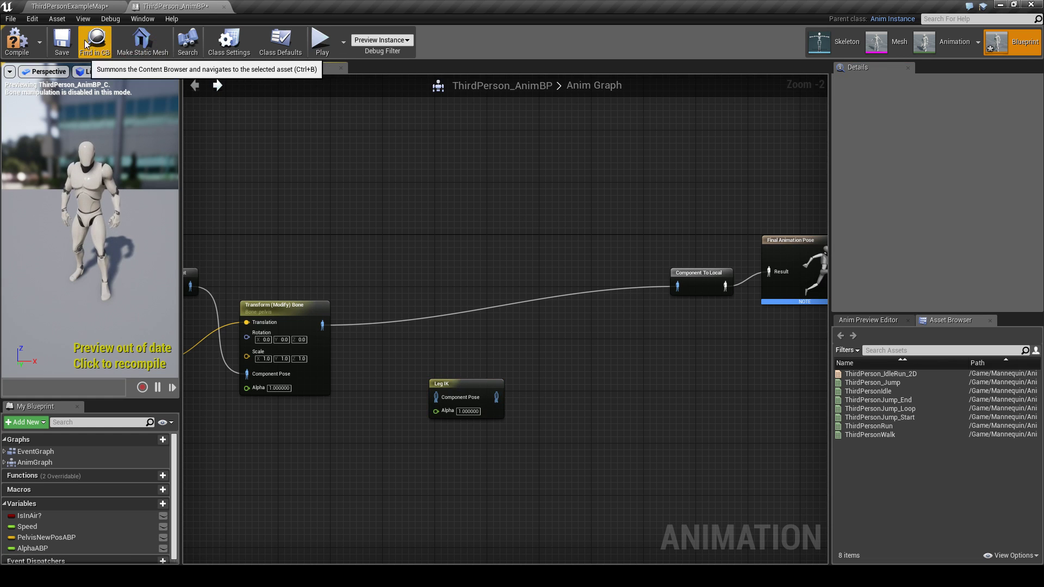
# Open UE4_Mannequin_Skeleton from the Character > Mesh folder.
pyautogui.click(76, 8)
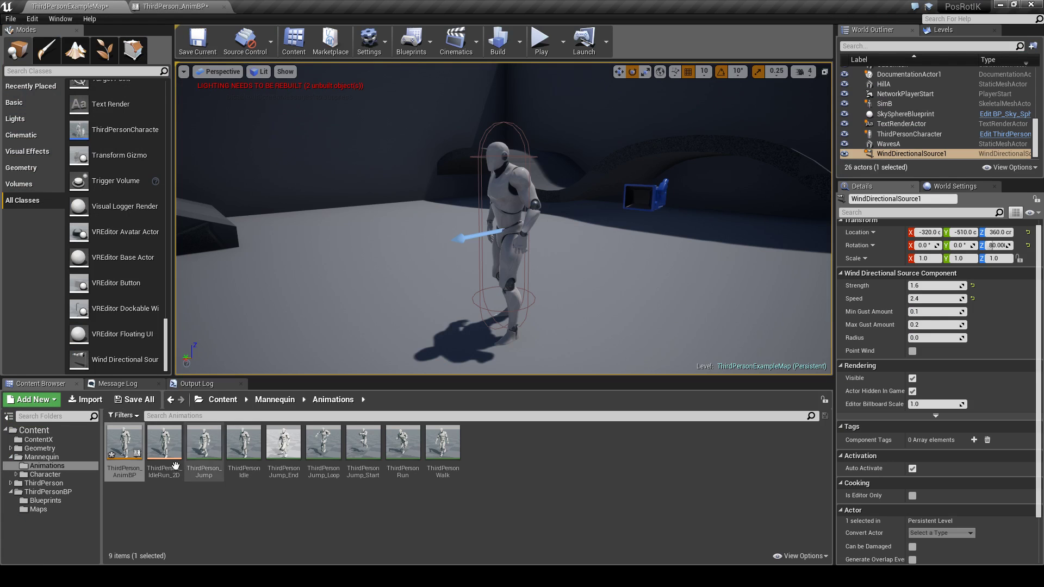
pyautogui.click(17, 475)
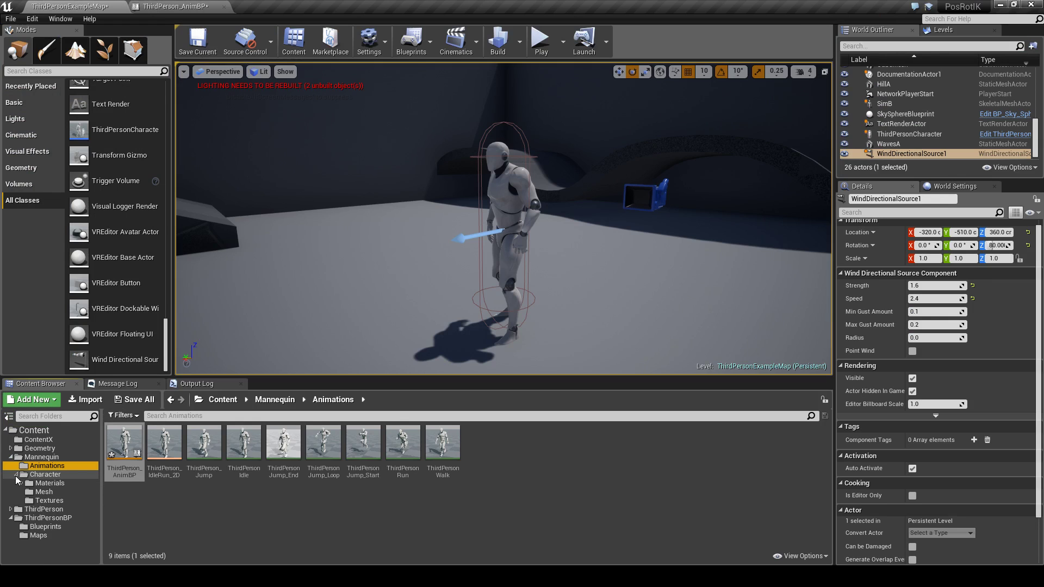
pyautogui.click(36, 492)
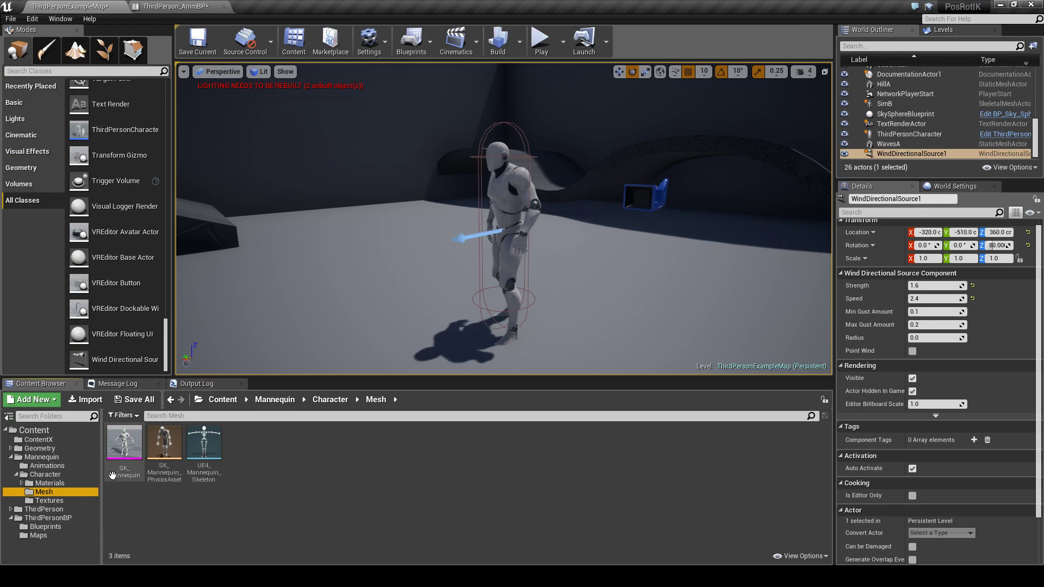
pyautogui.doubleClick(205, 456)
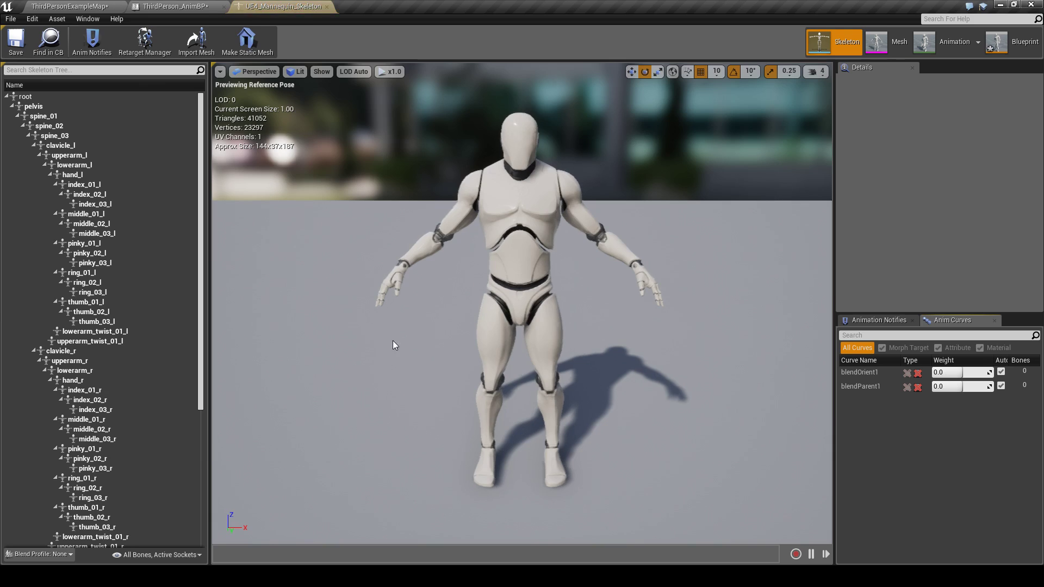
# Add a virtual bone VB root_foot_r from root to foot_r.
pyautogui.click(38, 96)
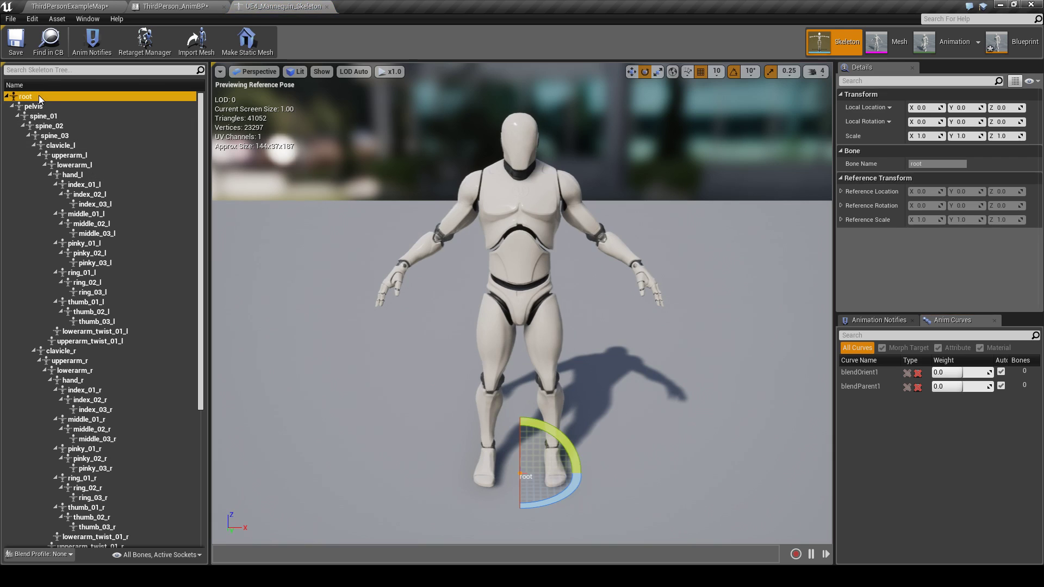
pyautogui.rightClick(38, 96)
pyautogui.moveTo(121, 173)
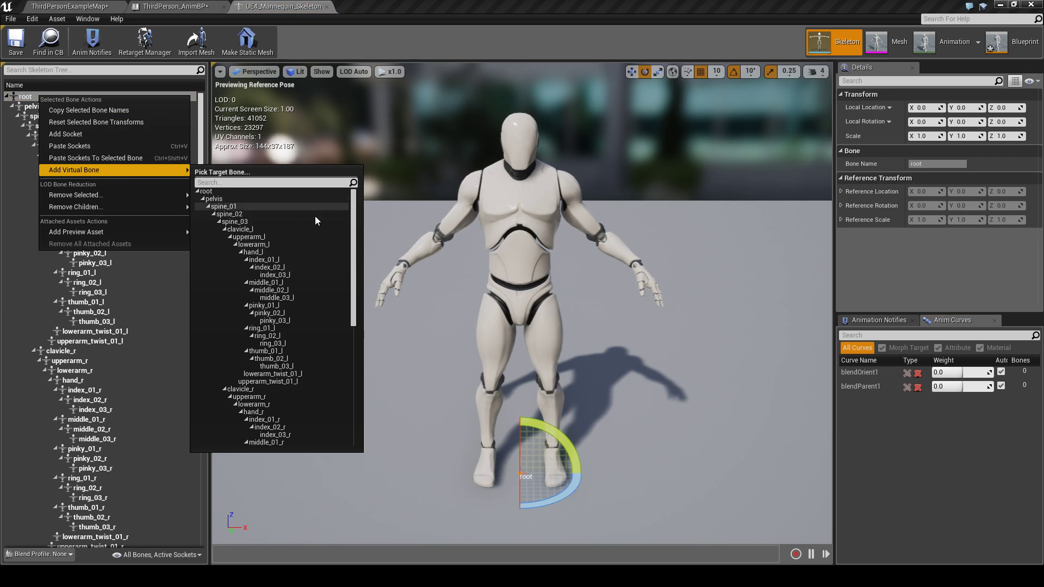
pyautogui.moveTo(354, 270); pyautogui.dragTo(356, 419)
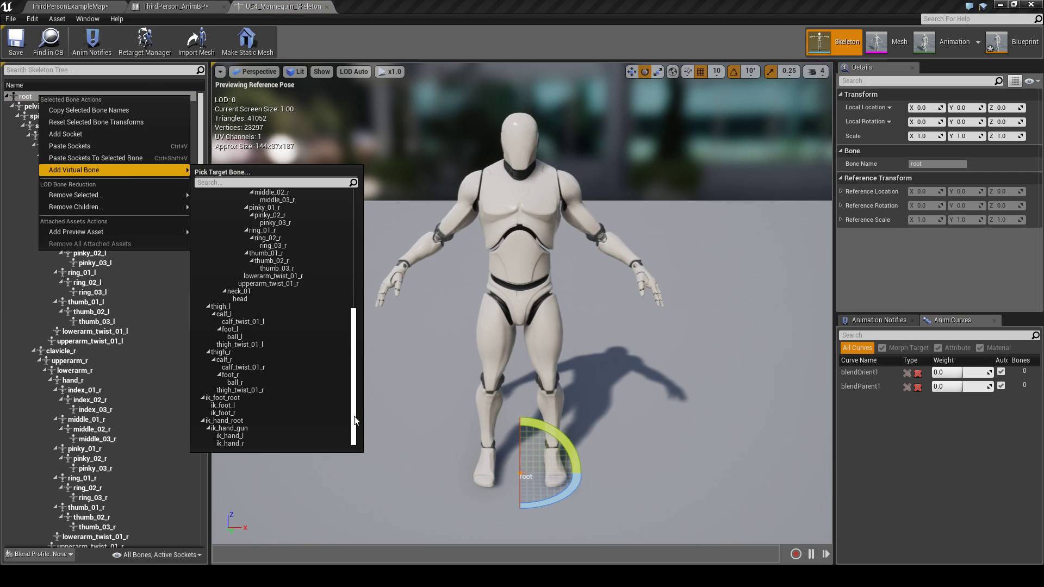
pyautogui.click(241, 375)
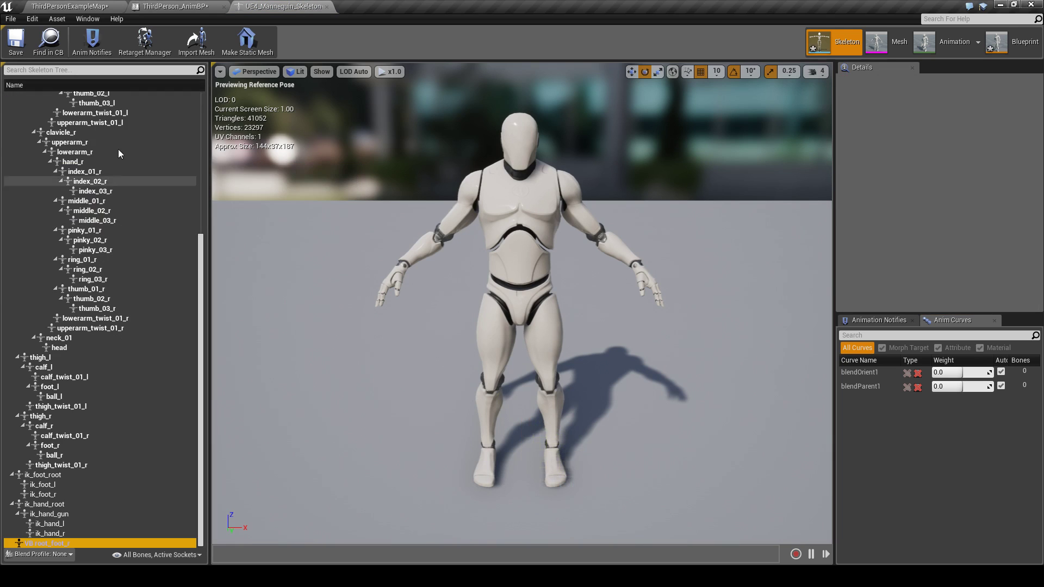
pyautogui.moveTo(200, 310); pyautogui.dragTo(165, 113)
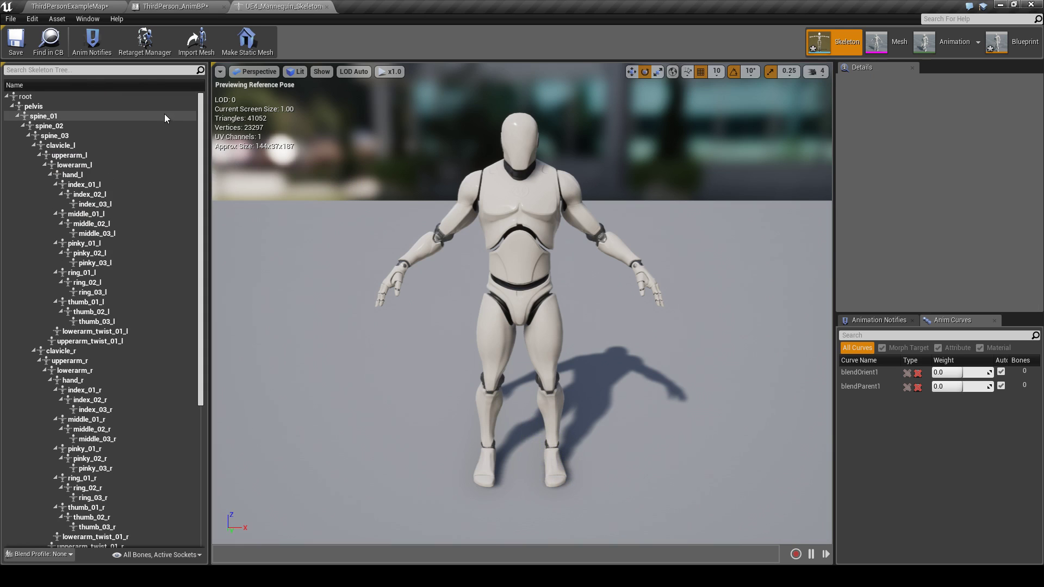
# Add a virtual bone VB root_foot_l from root to foot_l and close the skeleton editor.
pyautogui.rightClick(43, 96)
pyautogui.moveTo(136, 169)
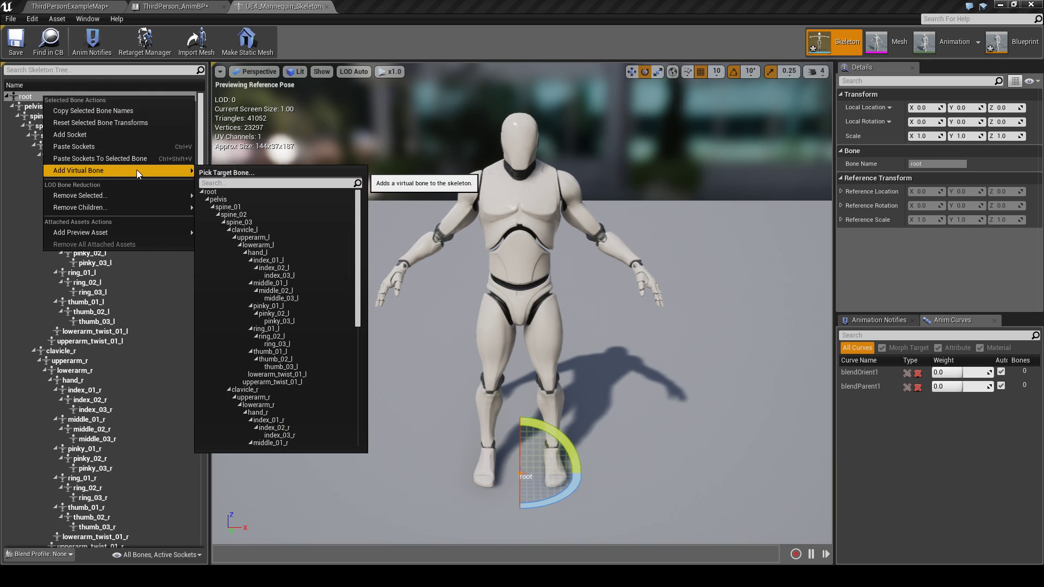
pyautogui.moveTo(358, 321); pyautogui.dragTo(366, 445)
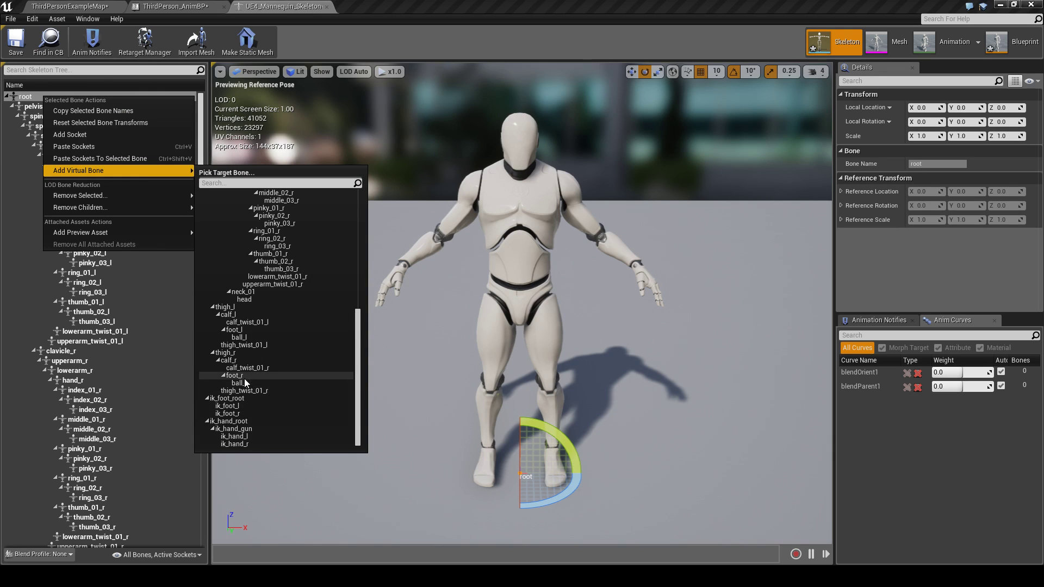
pyautogui.click(245, 329)
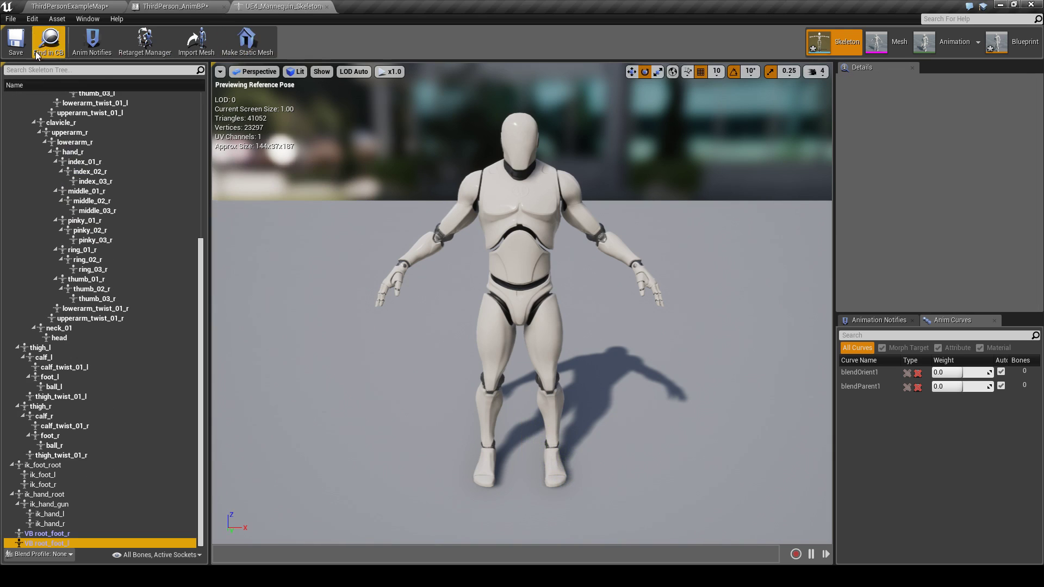
pyautogui.click(326, 7)
# Set the Leg IK leg's IKFoot Bone to VB root_foot_l and FKFoot Bone to foot_l.
pyautogui.click(476, 382)
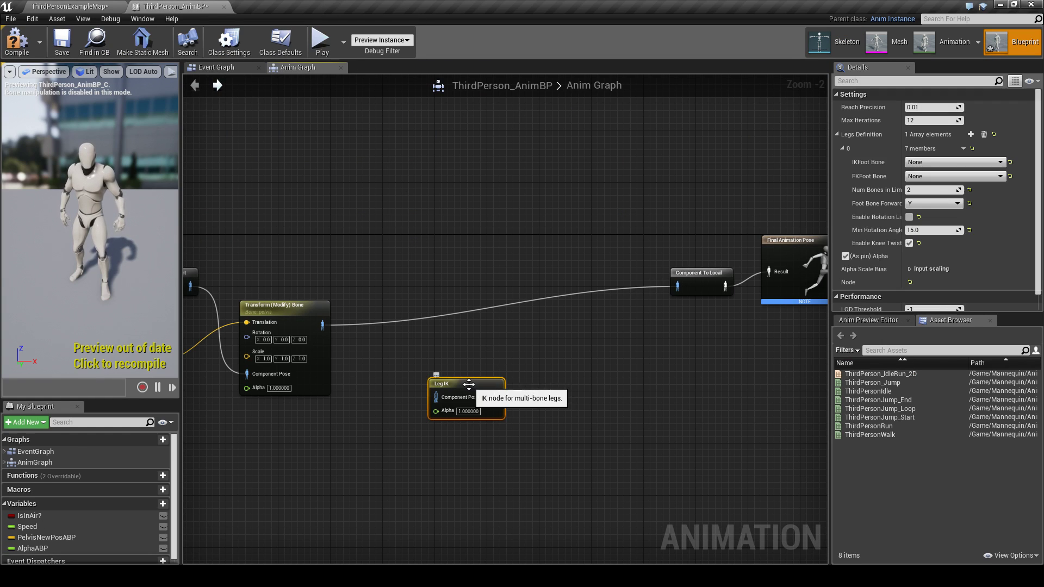
pyautogui.click(998, 162)
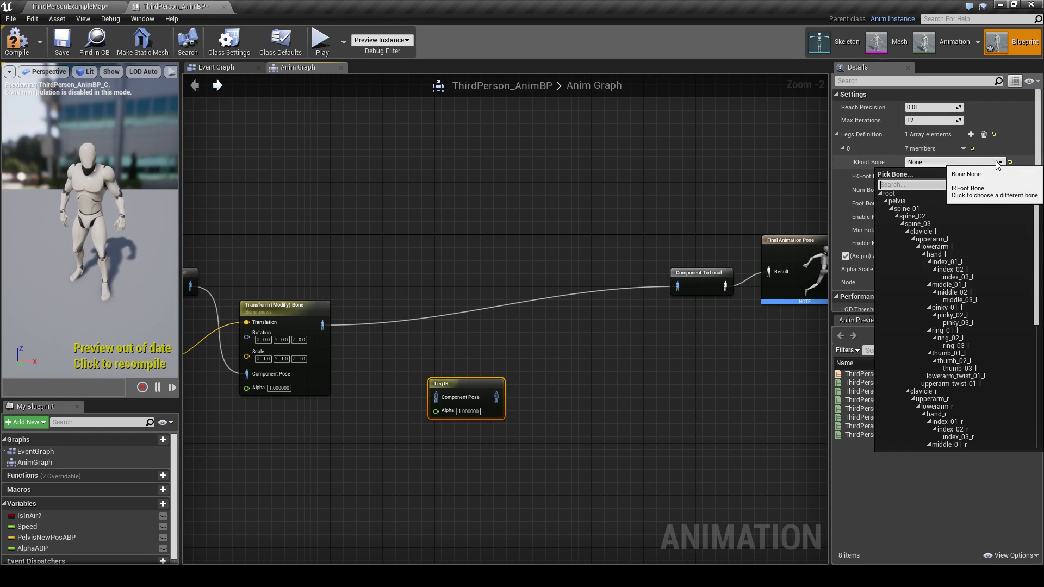
pyautogui.scroll(-10, 1035, 255)
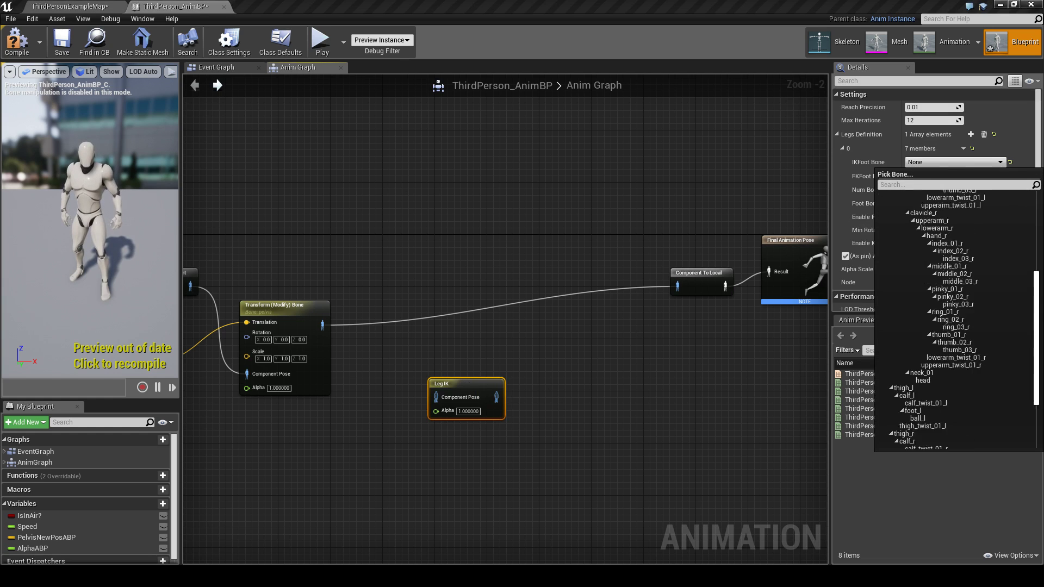
pyautogui.click(944, 445)
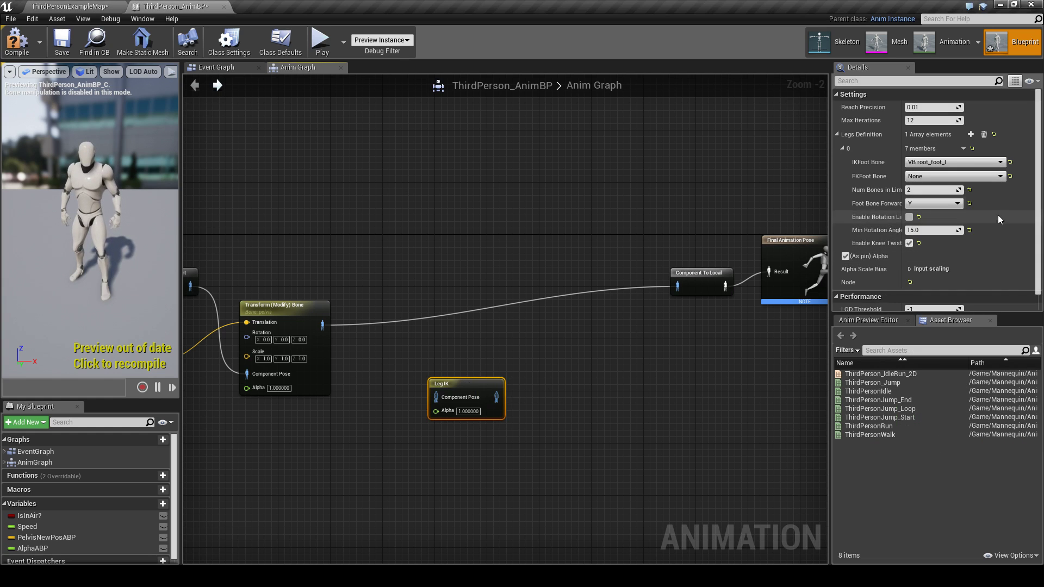
pyautogui.click(1000, 177)
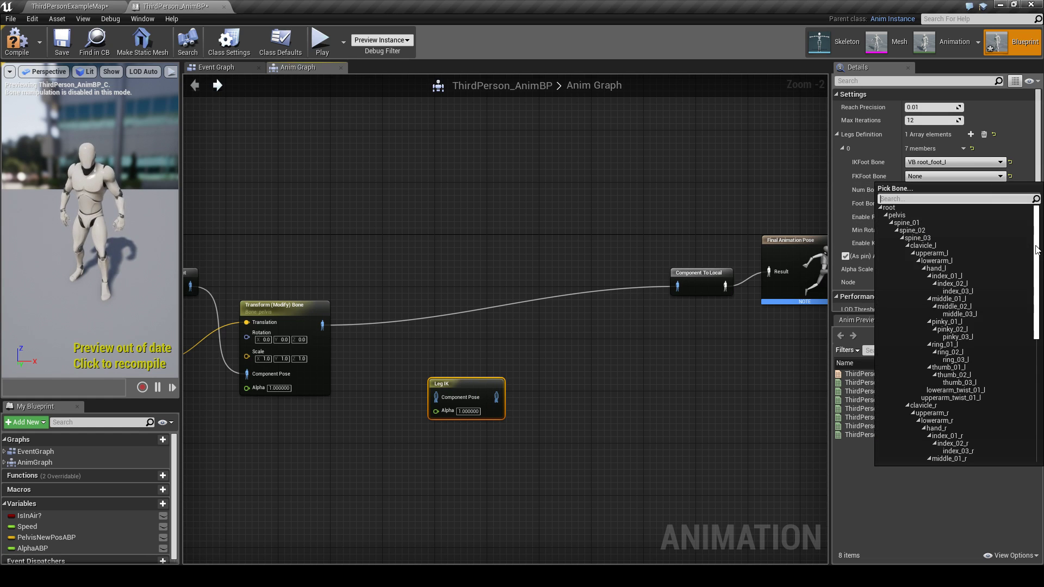
pyautogui.scroll(-10, 1036, 250)
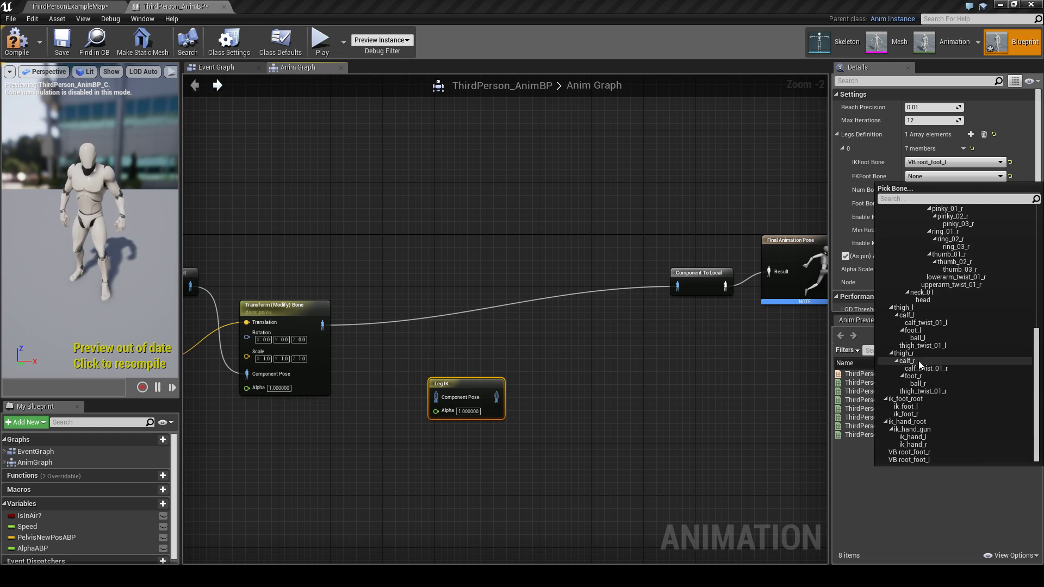
pyautogui.click(925, 330)
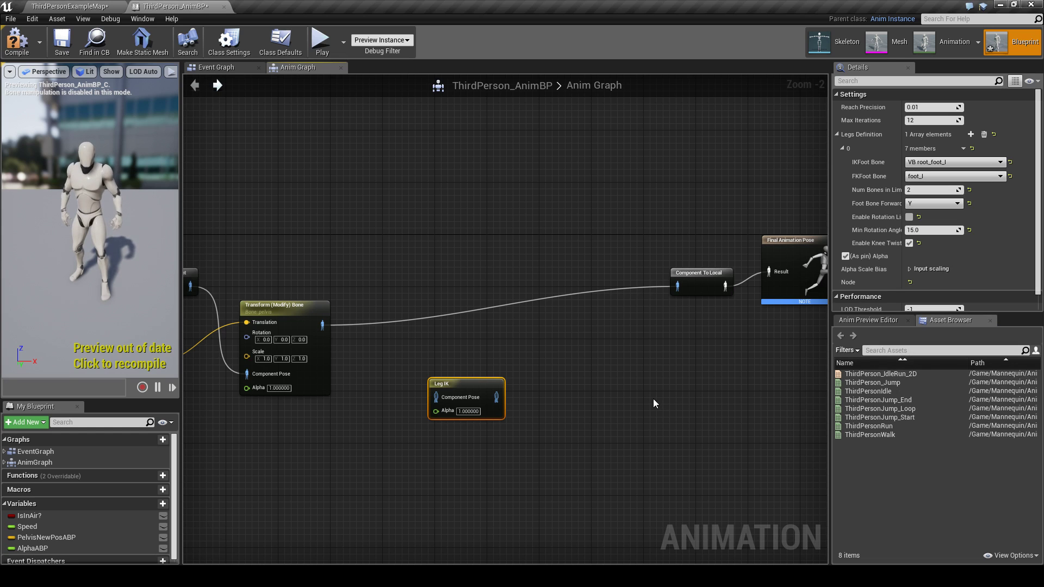
pyautogui.moveTo(653, 399); pyautogui.dragTo(656, 359, button='right')
pyautogui.moveTo(500, 355); pyautogui.dragTo(598, 362)
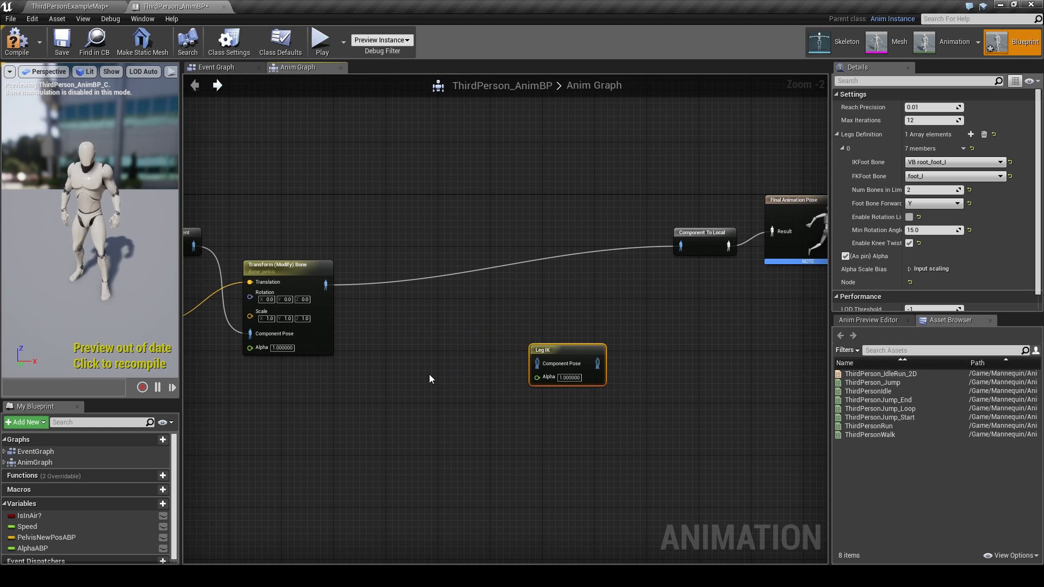
pyautogui.click(430, 375)
# Add a Transform (Modify) Bone on VB root_foot_l with Add to Existing translation in Bone Space.
pyautogui.rightClick(429, 375)
pyautogui.write('tr')
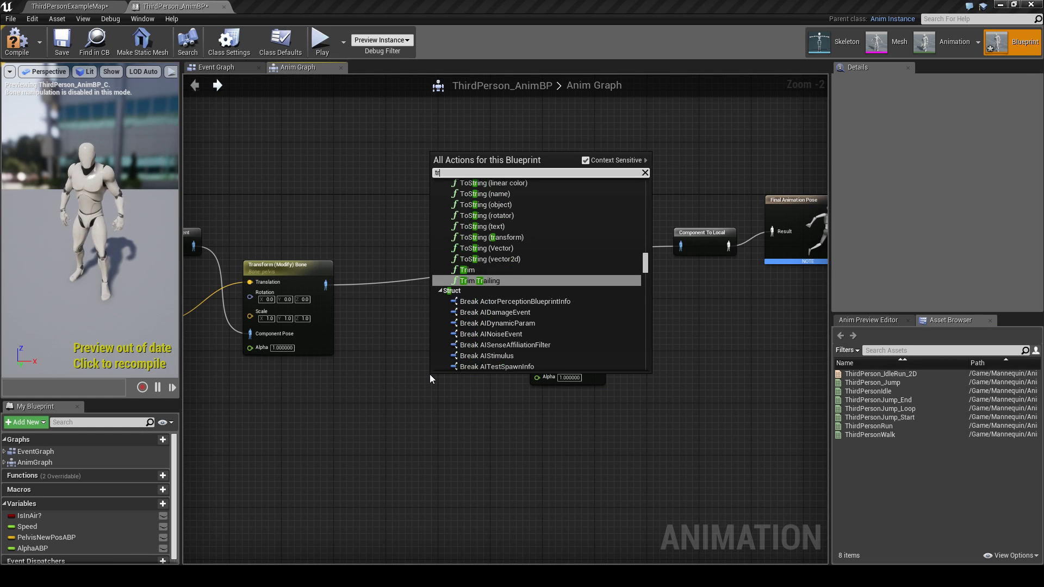
pyautogui.write('ans')
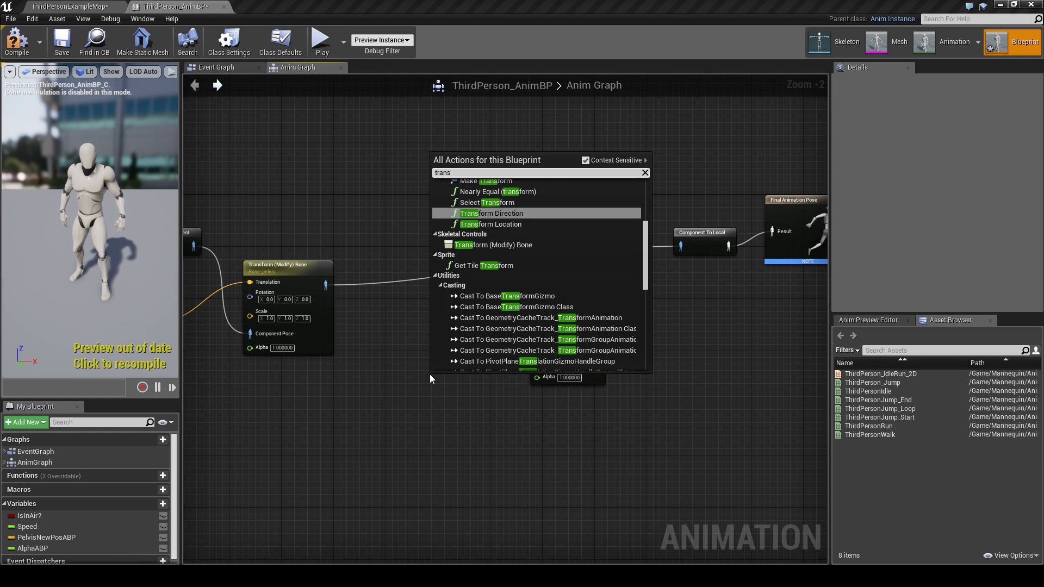
pyautogui.press('Down')
pyautogui.press('Down')
pyautogui.press('Return')
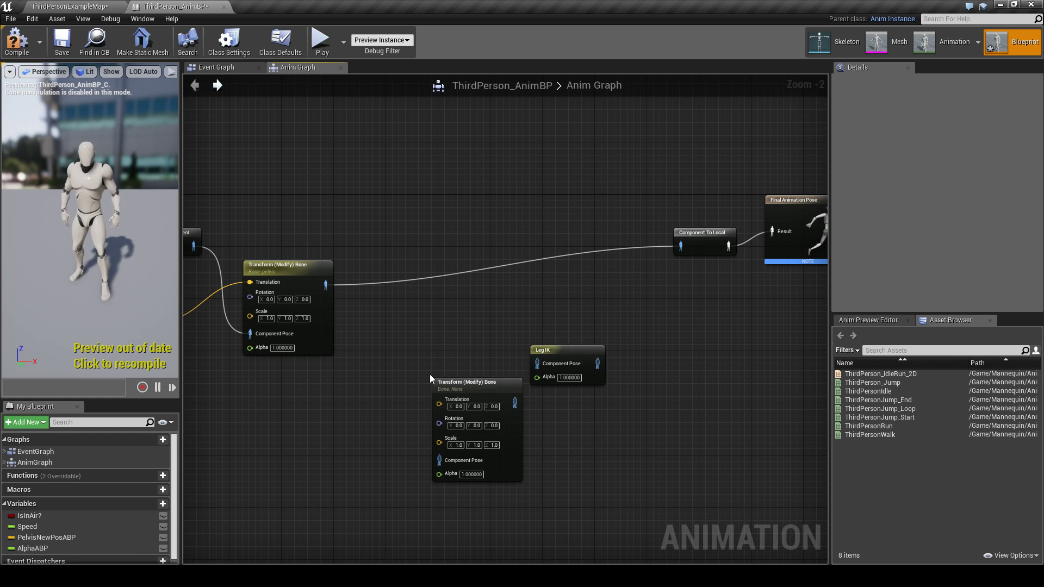
pyautogui.click(462, 382)
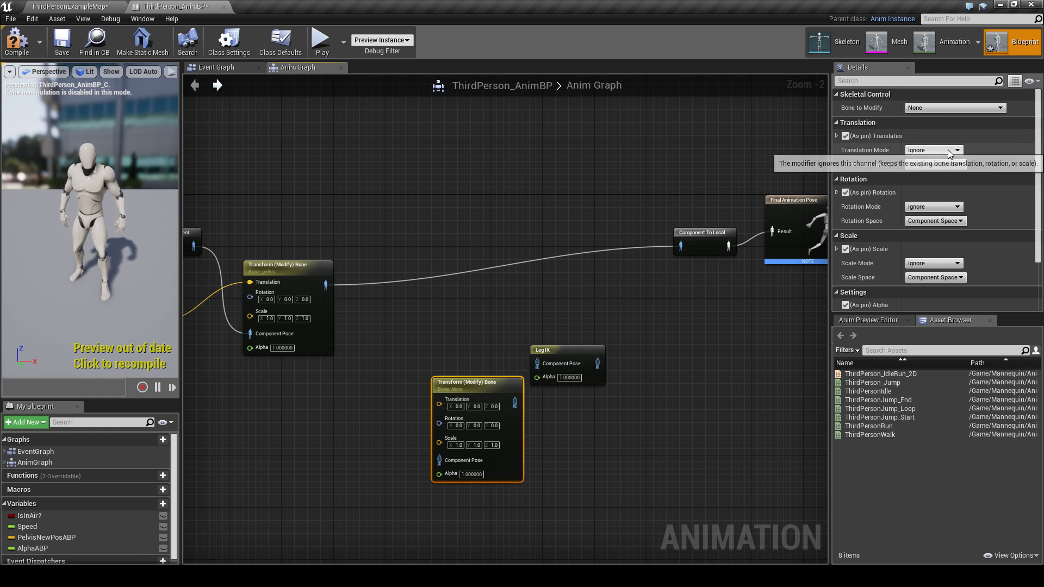
pyautogui.click(967, 112)
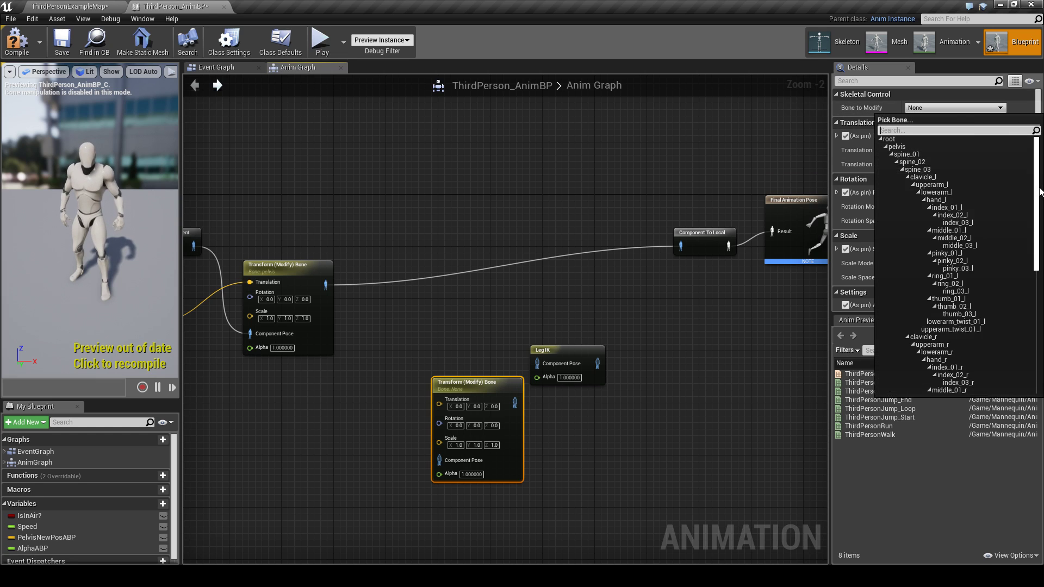
pyautogui.scroll(-10, 1040, 192)
pyautogui.click(926, 390)
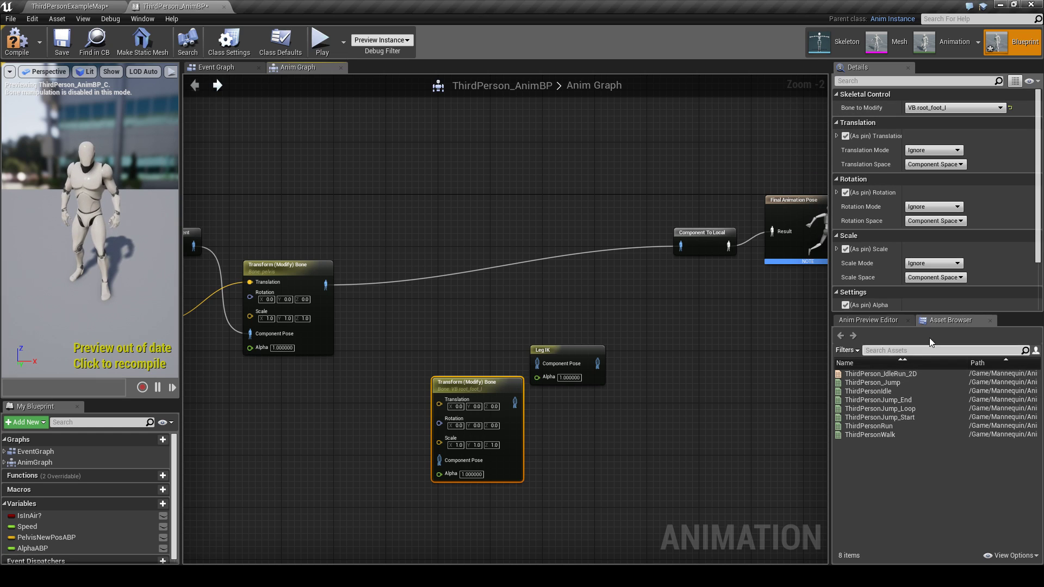
pyautogui.click(932, 151)
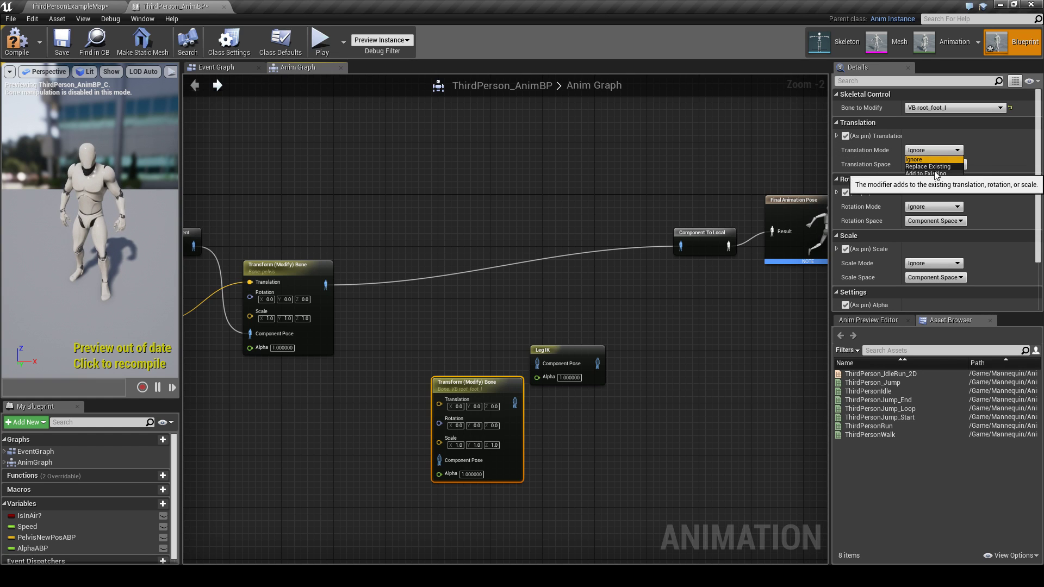
pyautogui.click(941, 166)
pyautogui.click(941, 165)
pyautogui.click(931, 187)
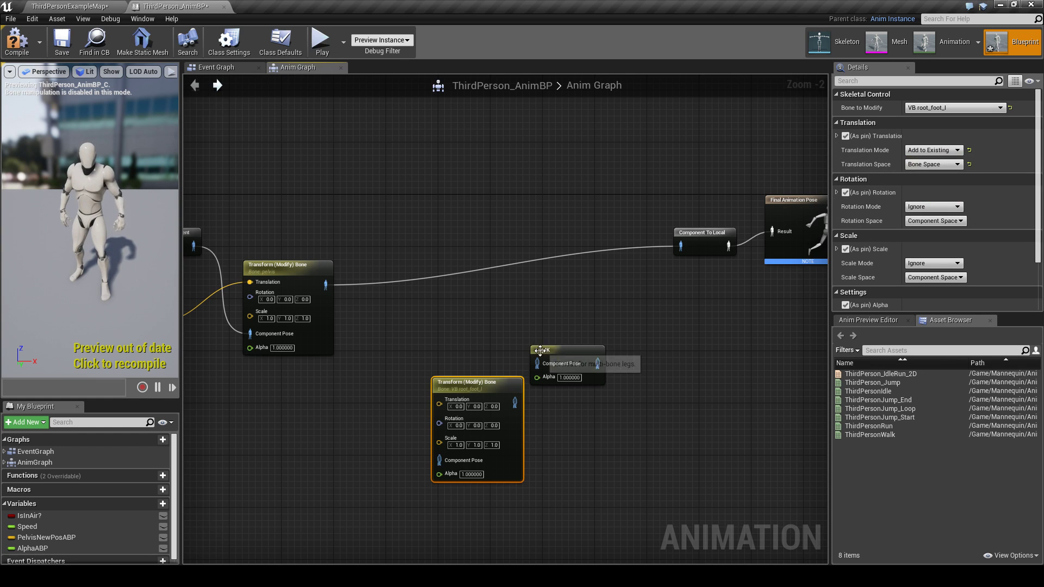
# Chain the foot node's pose into Leg IK and Leg IK into Component To Local.
pyautogui.moveTo(478, 383)
pyautogui.mouseDown()
pyautogui.moveTo(452, 344)
pyautogui.moveTo(501, 366)
pyautogui.moveTo(536, 365)
pyautogui.mouseUp()
pyautogui.moveTo(326, 284); pyautogui.dragTo(413, 421)
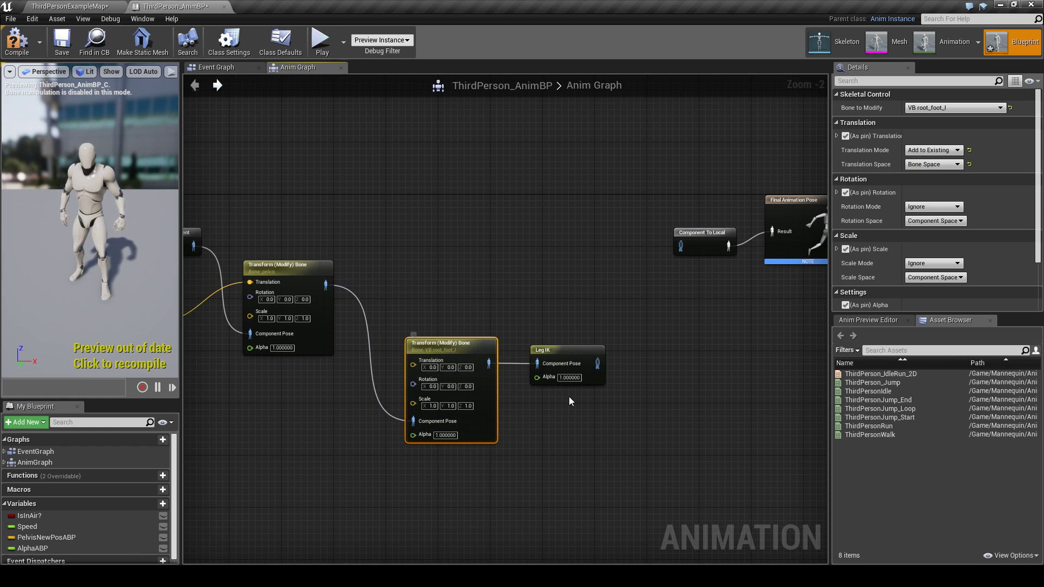
pyautogui.moveTo(597, 363); pyautogui.dragTo(678, 257)
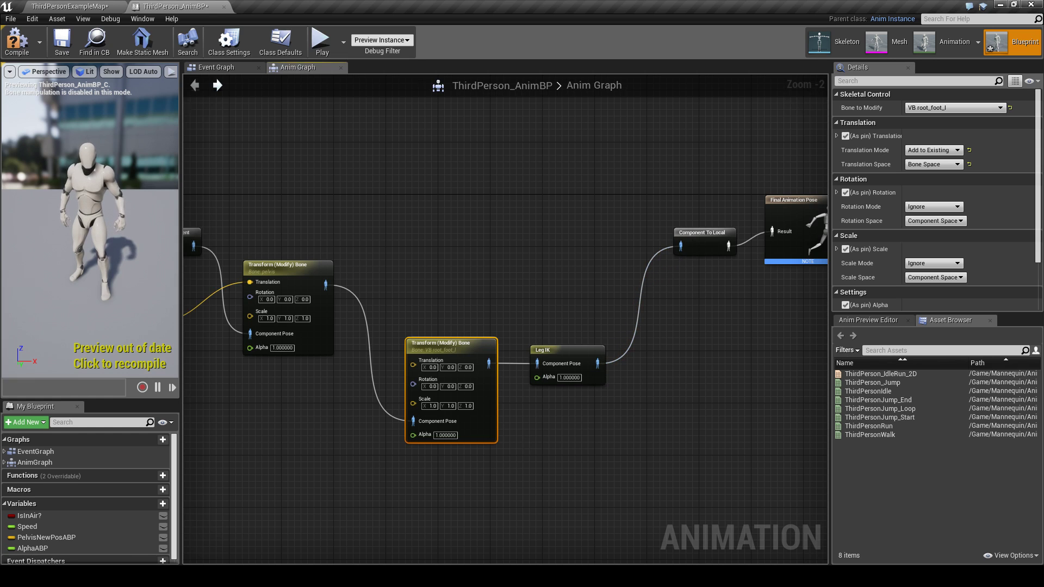
pyautogui.moveTo(518, 436); pyautogui.dragTo(572, 360, button='right')
pyautogui.moveTo(323, 382); pyautogui.dragTo(424, 381, button='right')
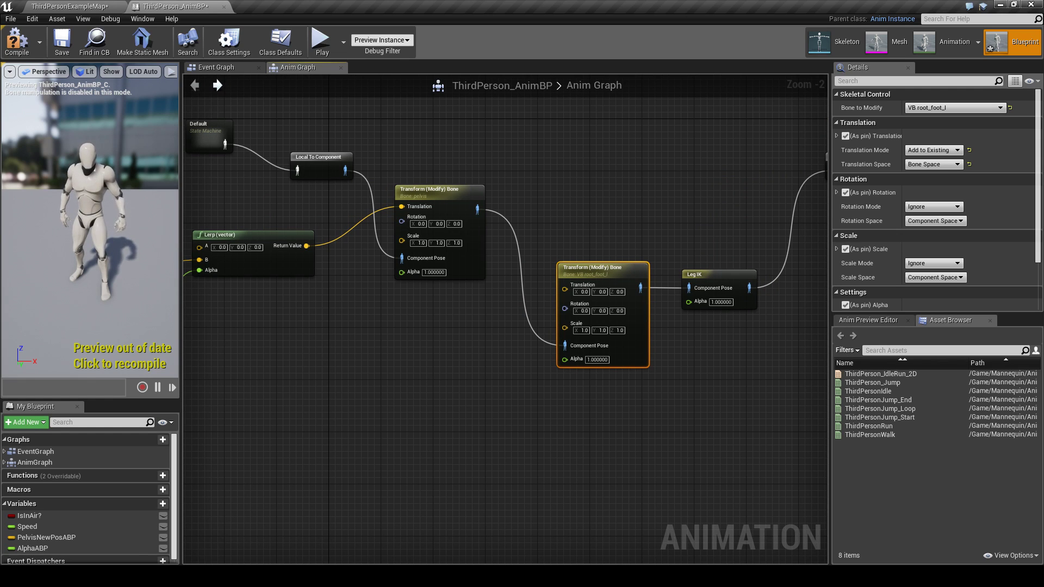
# Add a Vector variable named OffsetLeftFootABP and compile the blueprint.
pyautogui.click(145, 506)
pyautogui.write('OffsetLeftFootABP')
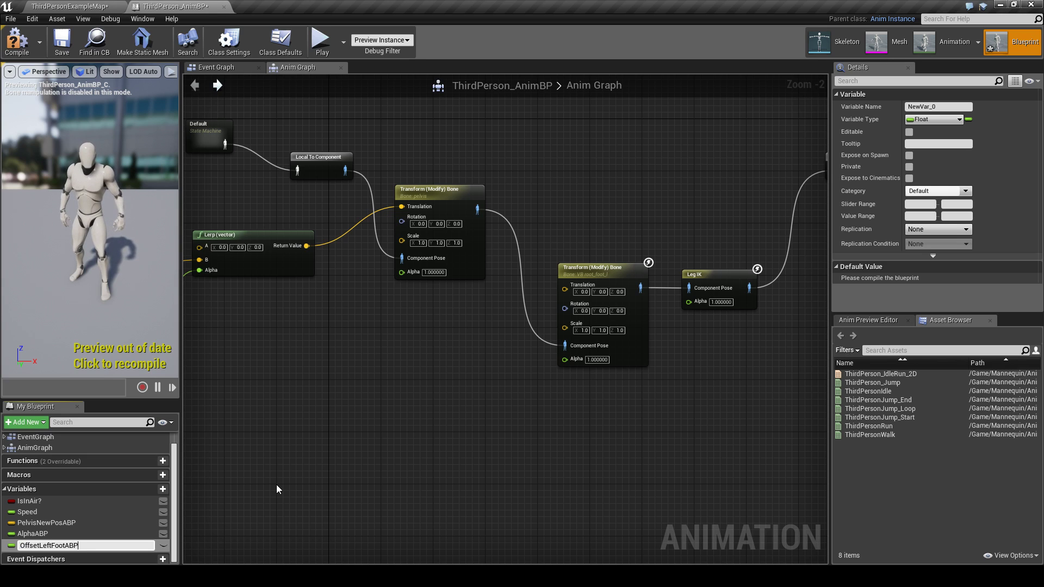
pyautogui.press('Return')
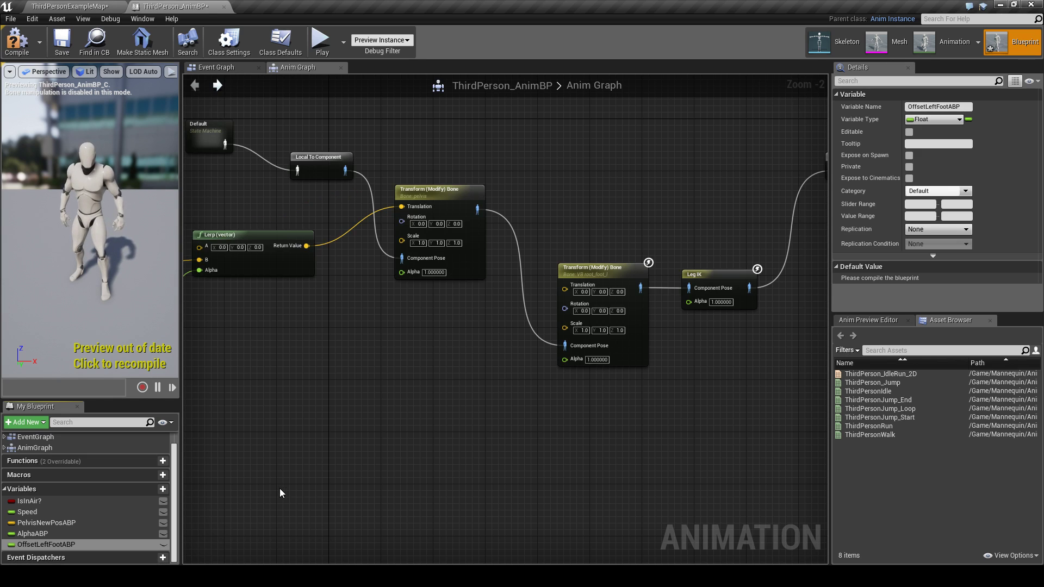
pyautogui.click(928, 119)
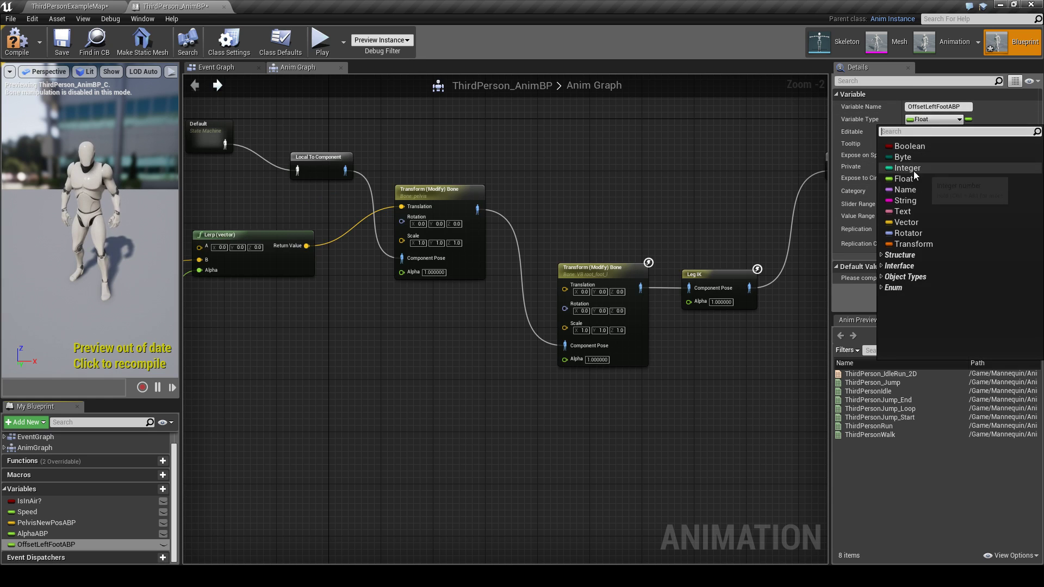
pyautogui.click(915, 220)
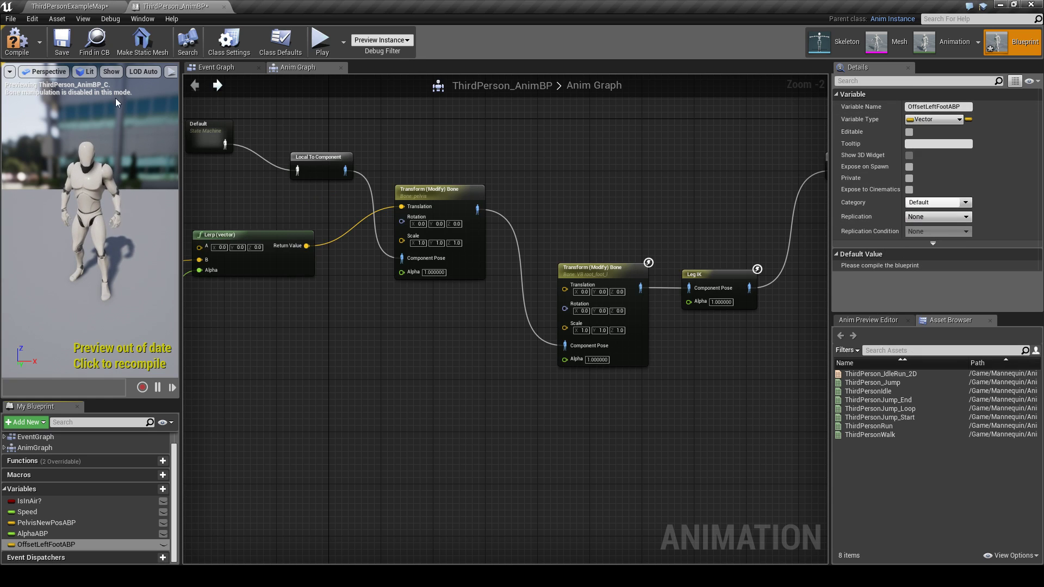
pyautogui.click(16, 49)
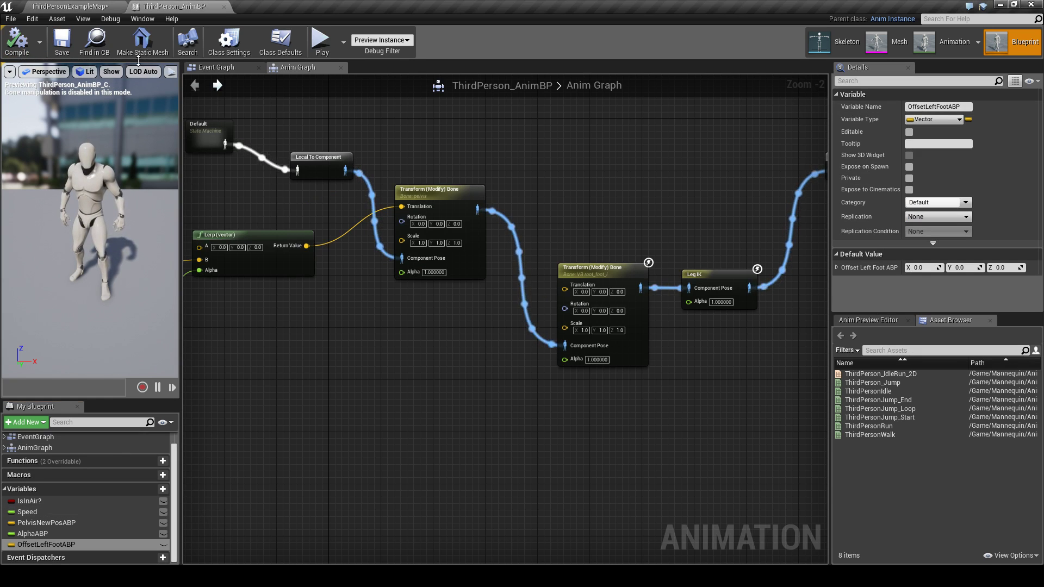
# Add a second Vector variable, OffsetRightFootABP, and compile again.
pyautogui.click(163, 489)
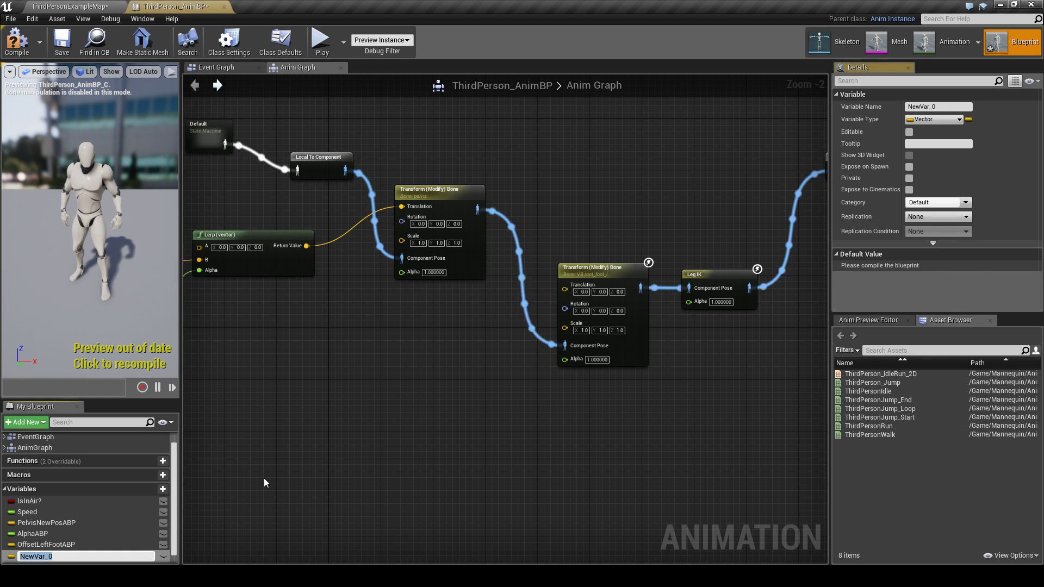
pyautogui.write('Offse')
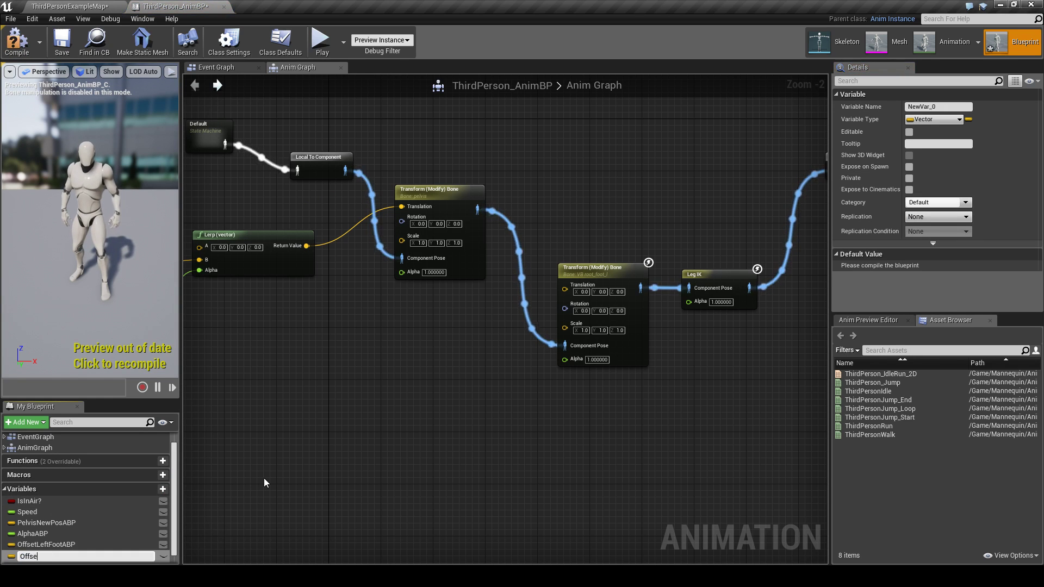
pyautogui.write('tRightFootA')
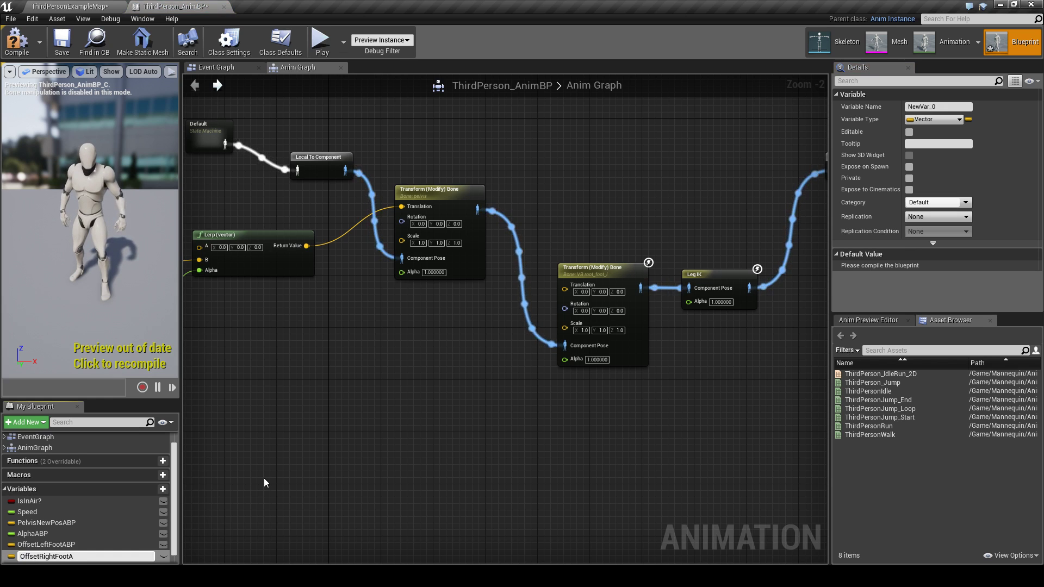
pyautogui.write('BP')
pyautogui.press('Return')
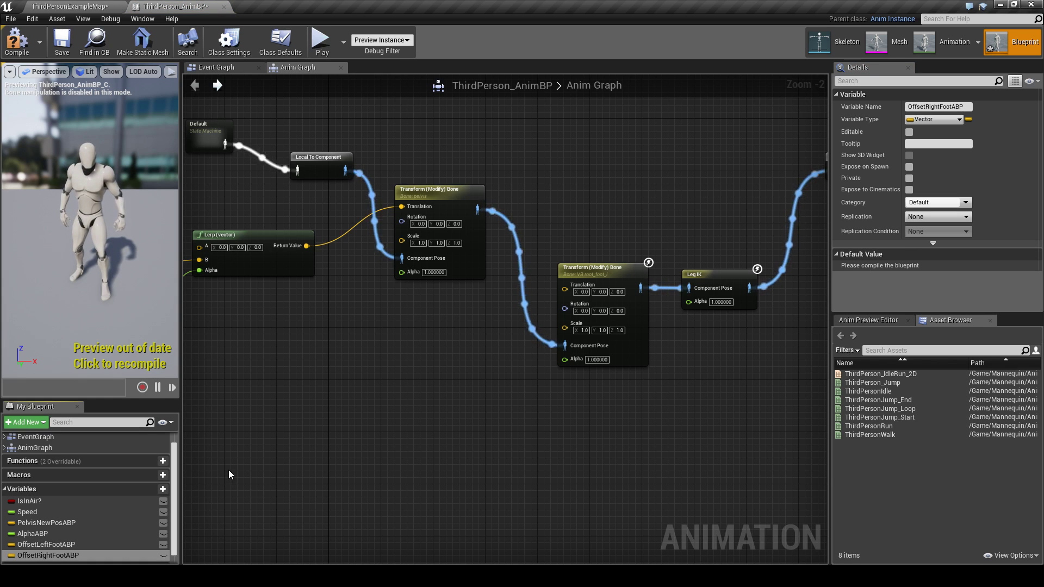
pyautogui.click(17, 43)
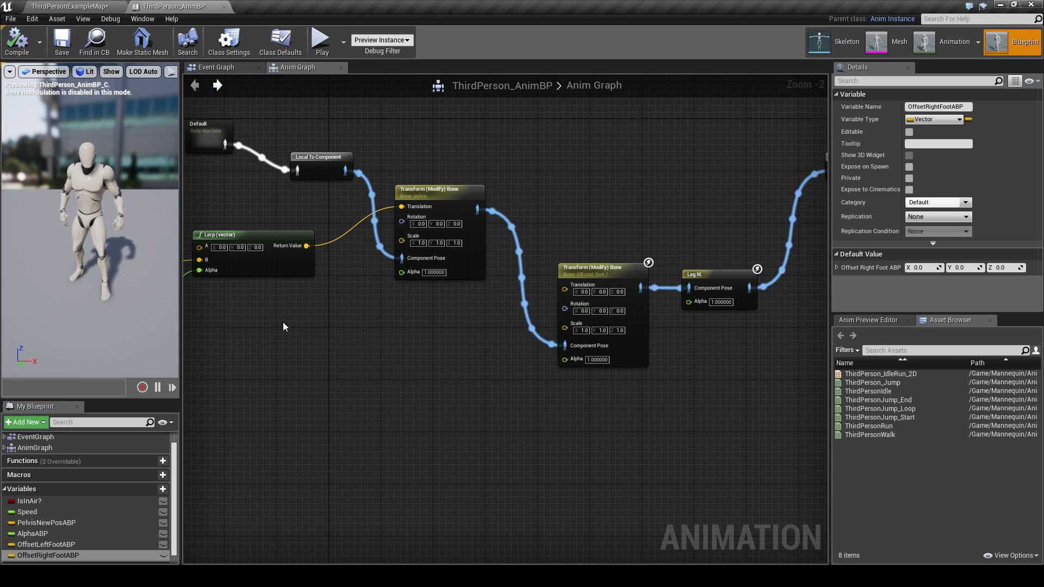
# Feed an OffsetLeftFootABP getter into a new Lerp (vector) that drives the left foot's Translation.
pyautogui.moveTo(61, 543); pyautogui.dragTo(315, 383)
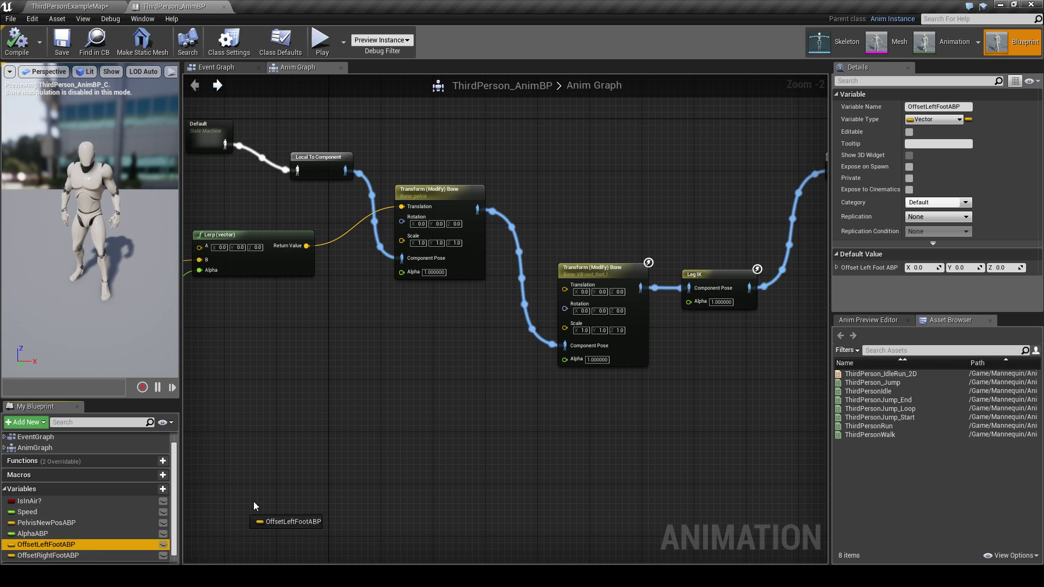
pyautogui.click(338, 399)
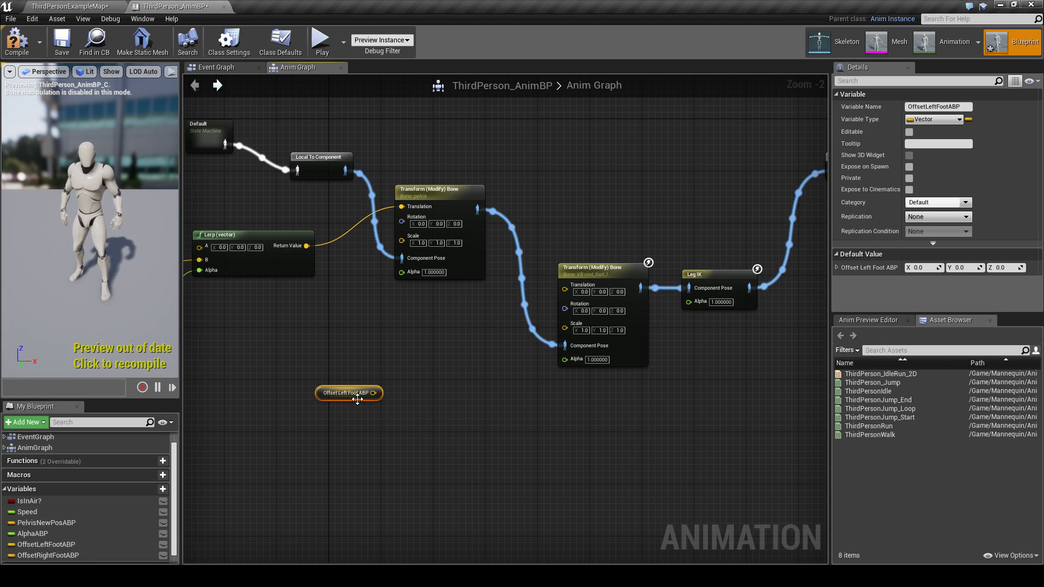
pyautogui.rightClick(436, 403)
pyautogui.write('lerpv')
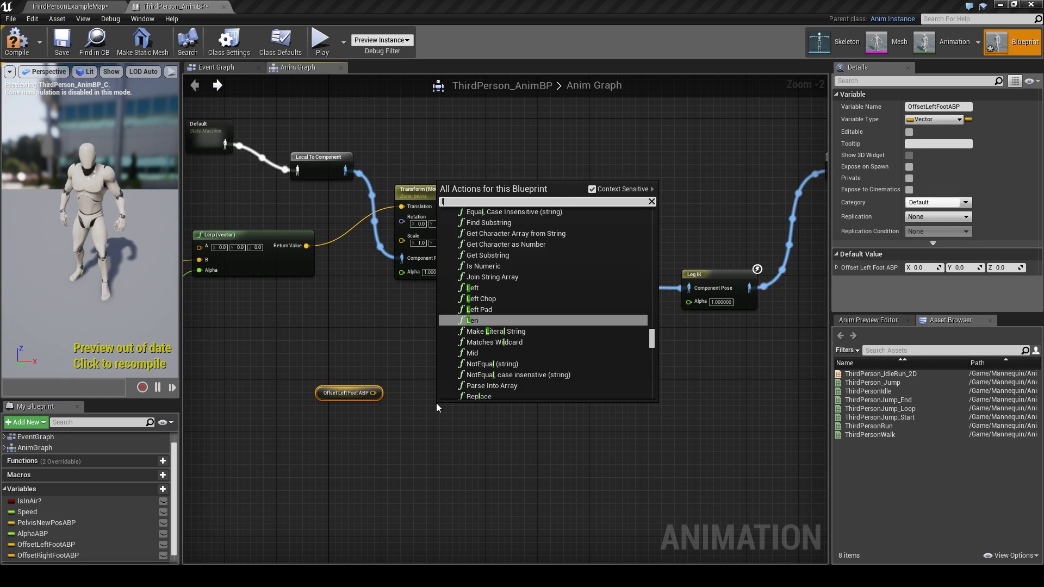
pyautogui.press('Return')
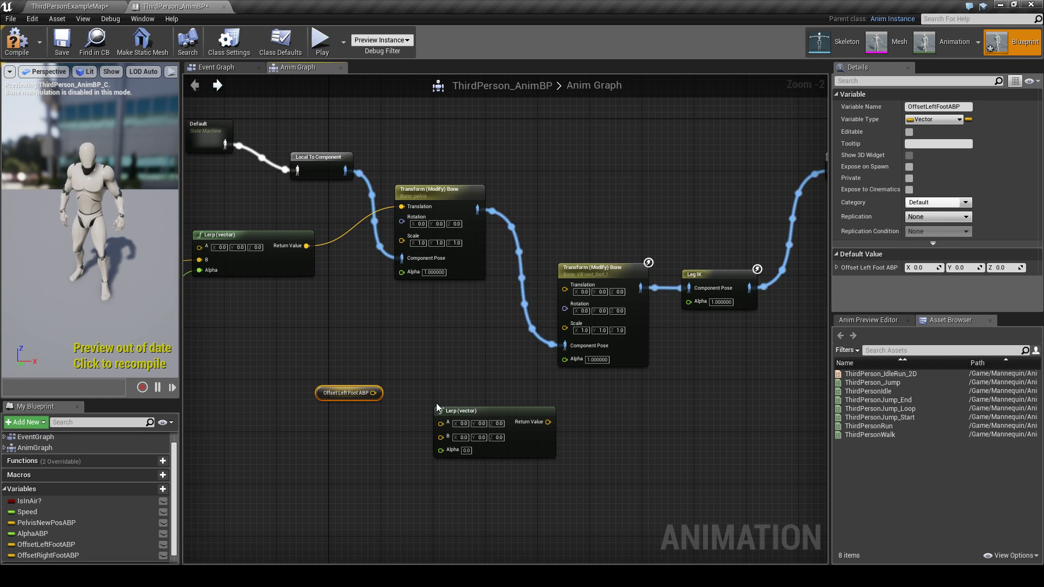
pyautogui.moveTo(374, 392)
pyautogui.mouseDown()
pyautogui.moveTo(406, 425)
pyautogui.moveTo(453, 438)
pyautogui.mouseUp()
pyautogui.moveTo(547, 422); pyautogui.dragTo(566, 290)
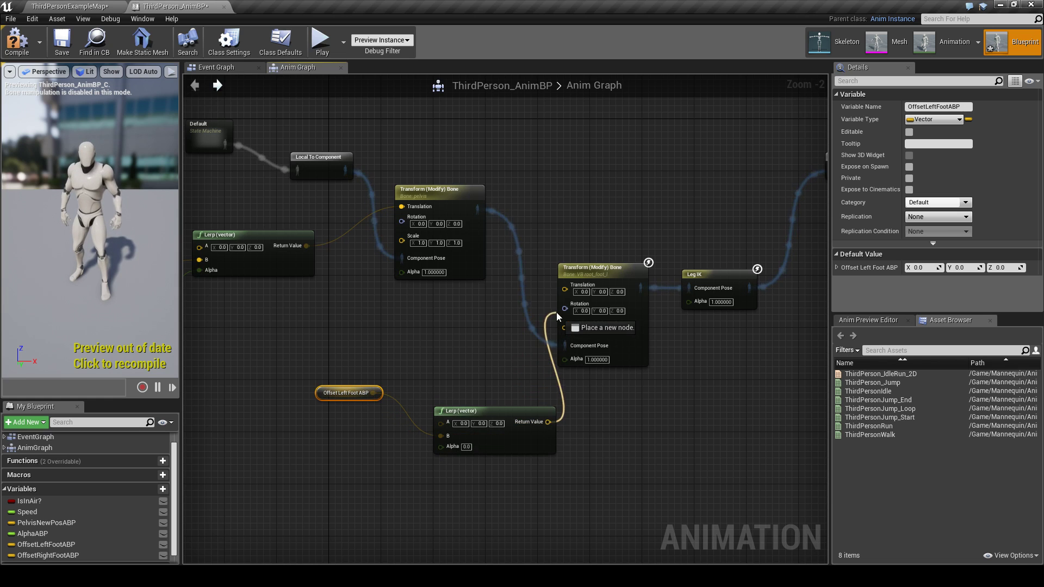
# Add an AlphaABP getter below the Lerp, then select the left foot's Lerp, Transform Bone and Leg IK nodes.
pyautogui.moveTo(502, 412); pyautogui.dragTo(461, 386)
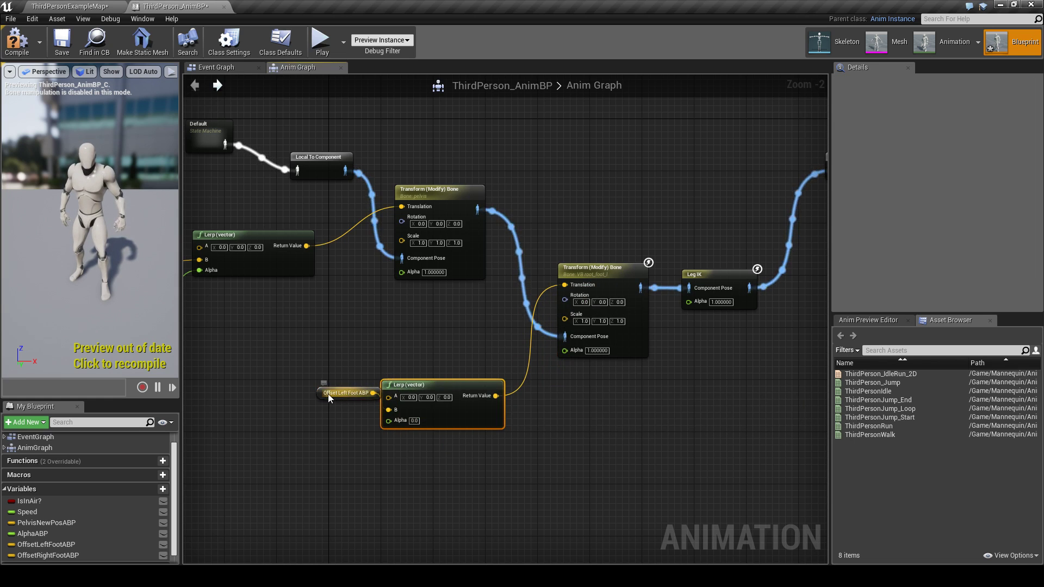
pyautogui.moveTo(328, 393); pyautogui.dragTo(262, 386)
pyautogui.moveTo(442, 389)
pyautogui.mouseDown()
pyautogui.moveTo(390, 376)
pyautogui.moveTo(422, 376)
pyautogui.mouseUp()
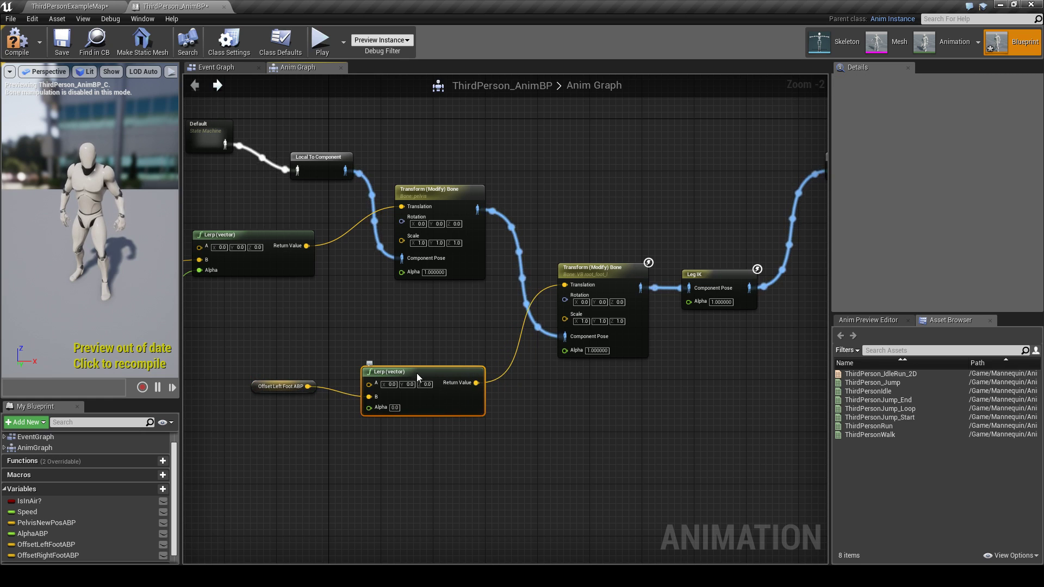
pyautogui.moveTo(34, 533)
pyautogui.mouseDown()
pyautogui.moveTo(393, 438)
pyautogui.moveTo(379, 412)
pyautogui.moveTo(327, 433)
pyautogui.mouseUp()
pyautogui.scroll(-1, 337, 435)
pyautogui.moveTo(514, 459)
pyautogui.mouseDown(button='right')
pyautogui.moveTo(420, 410)
pyautogui.moveTo(430, 392)
pyautogui.mouseUp(button='right')
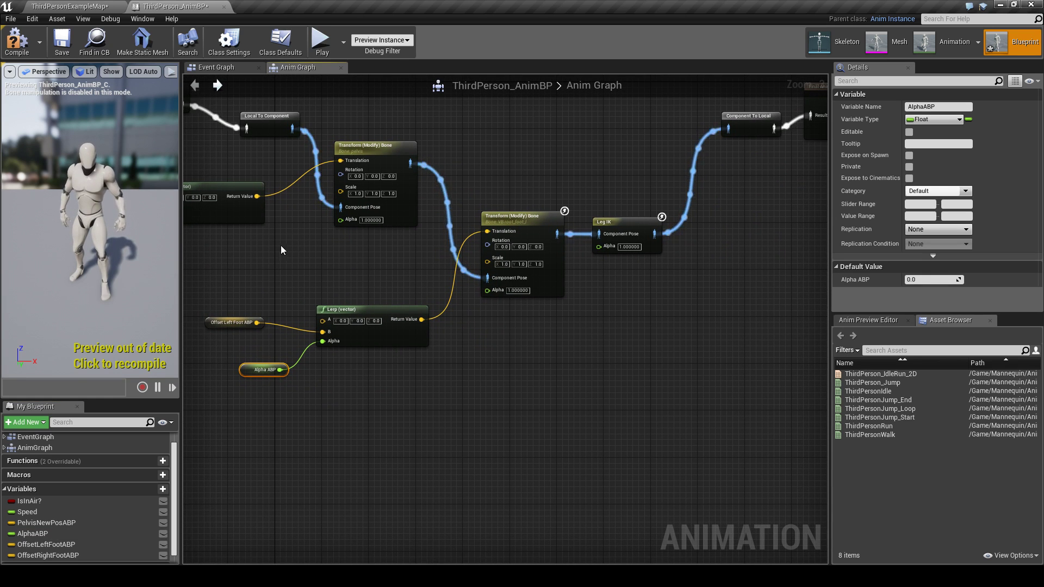
pyautogui.moveTo(288, 243); pyautogui.dragTo(673, 433)
# Duplicate the left-foot node chain and feed OffsetRightFootABP into the copied Lerp's B input.
pyautogui.hotkey('ctrl', 'c')
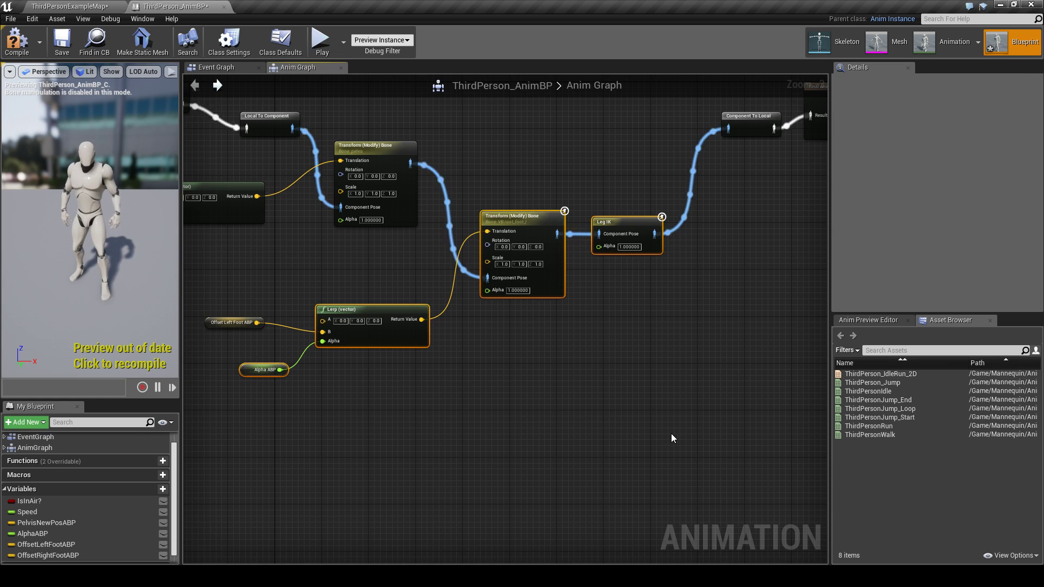
pyautogui.moveTo(670, 433); pyautogui.dragTo(484, 400, button='right')
pyautogui.hotkey('ctrl', 'v')
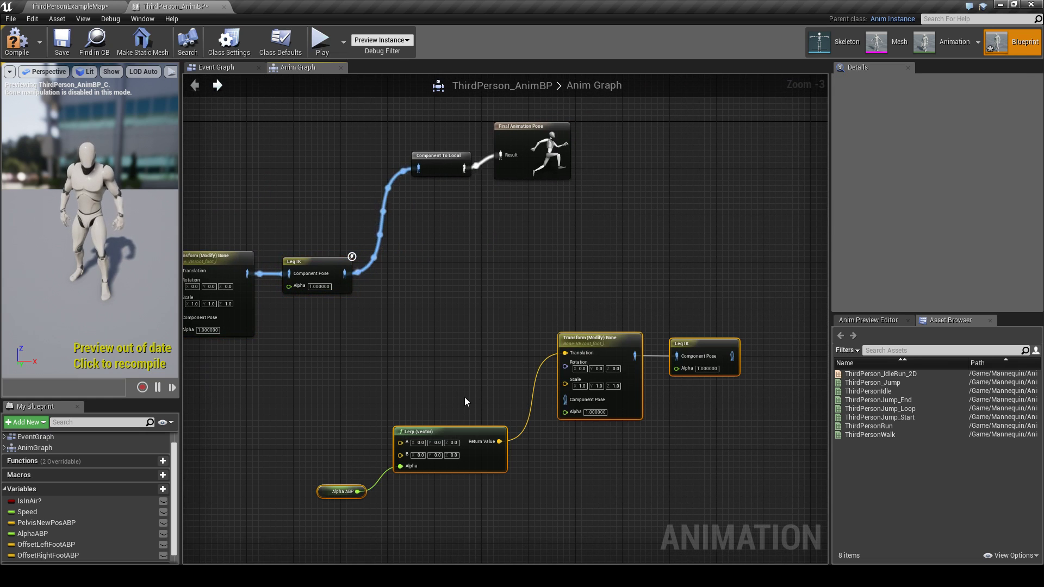
pyautogui.click(464, 397)
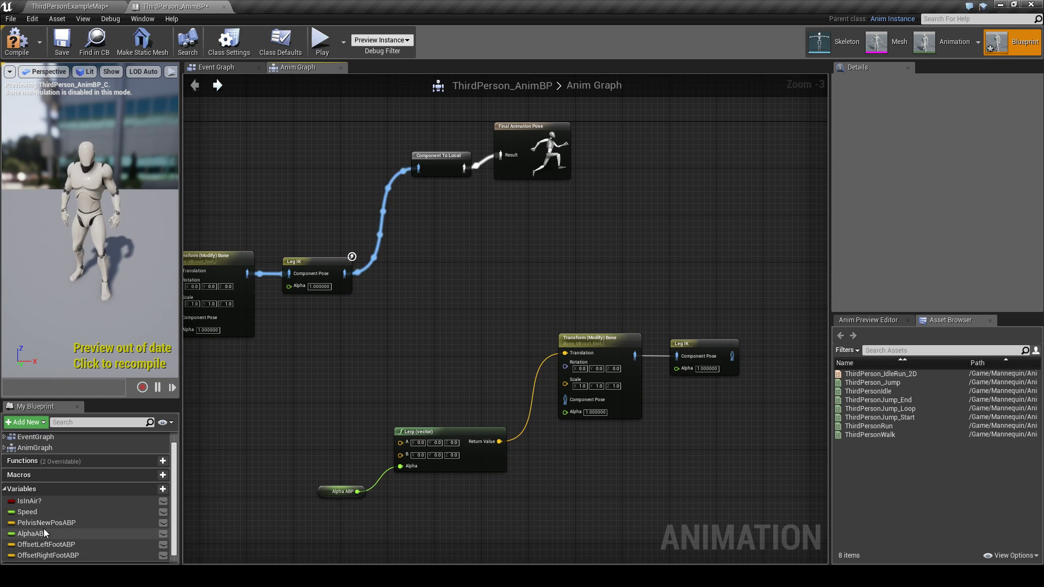
pyautogui.moveTo(44, 552); pyautogui.dragTo(400, 455)
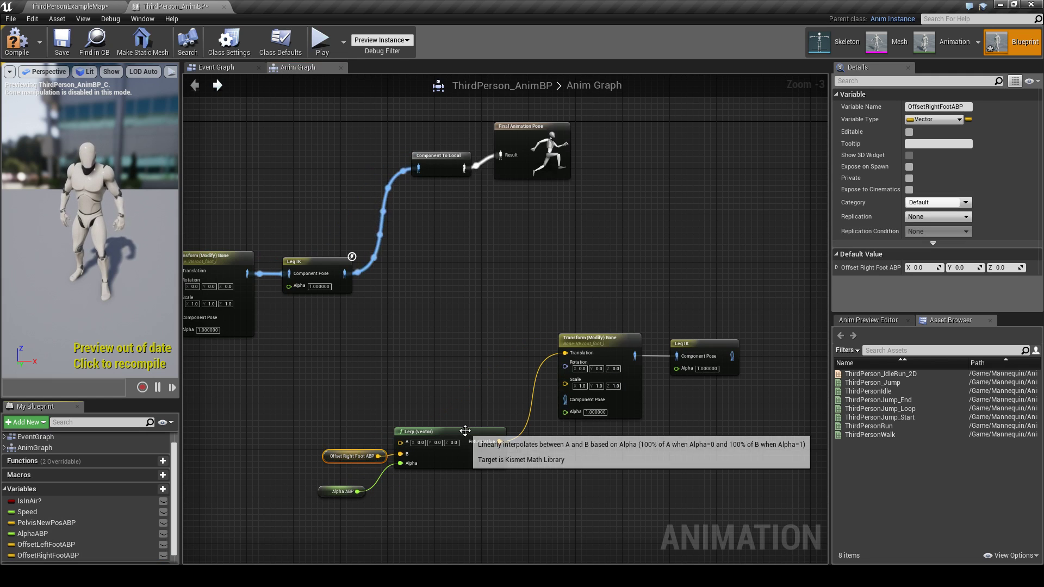
# Set the copy's Bone to Modify and IK Foot Bone to VB root_foot_r, with FK Foot Bone foot_r.
pyautogui.click(578, 338)
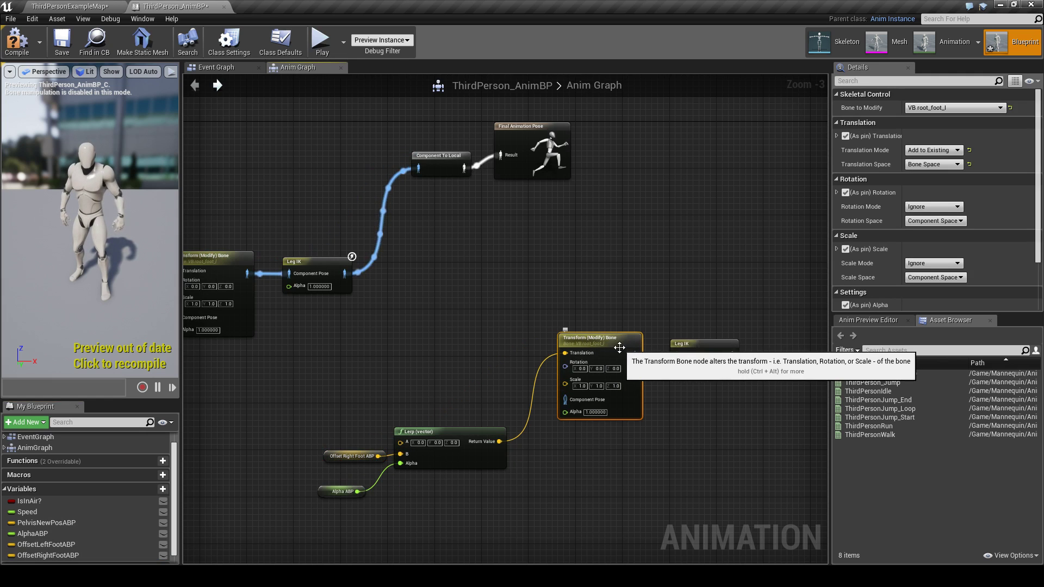
pyautogui.click(953, 107)
pyautogui.click(925, 389)
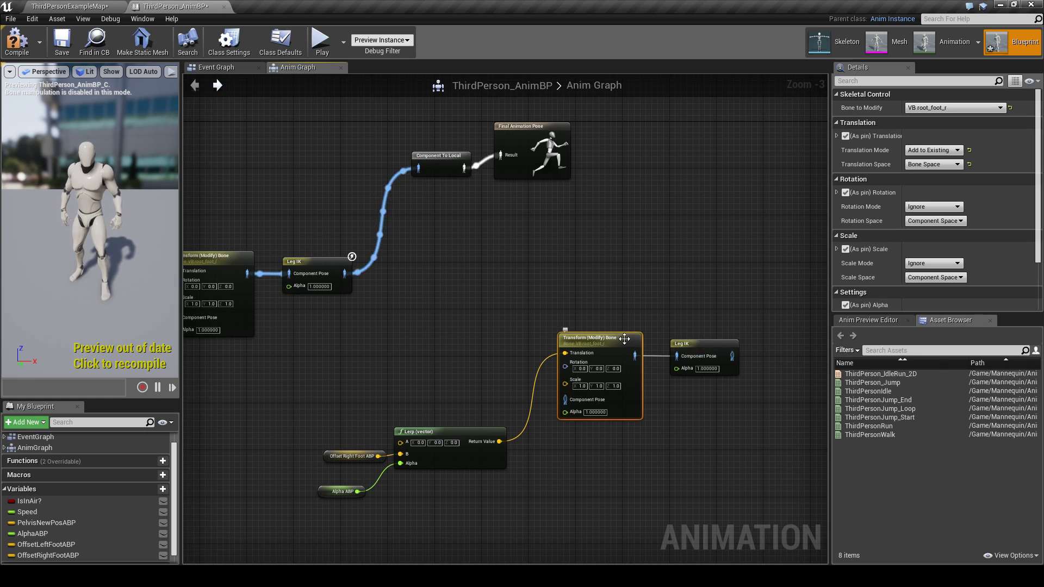
pyautogui.click(706, 353)
pyautogui.click(1000, 162)
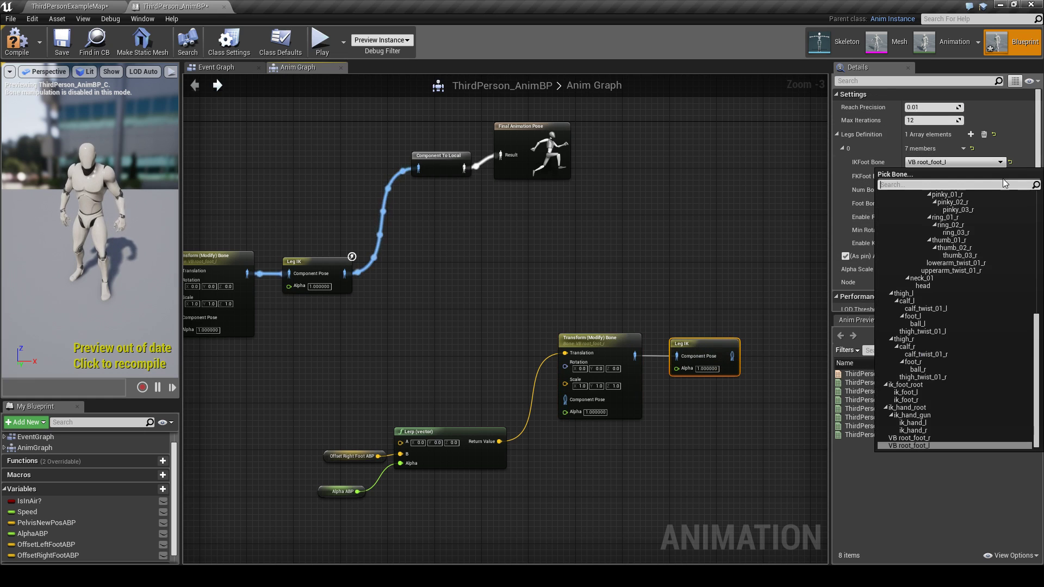
pyautogui.click(931, 439)
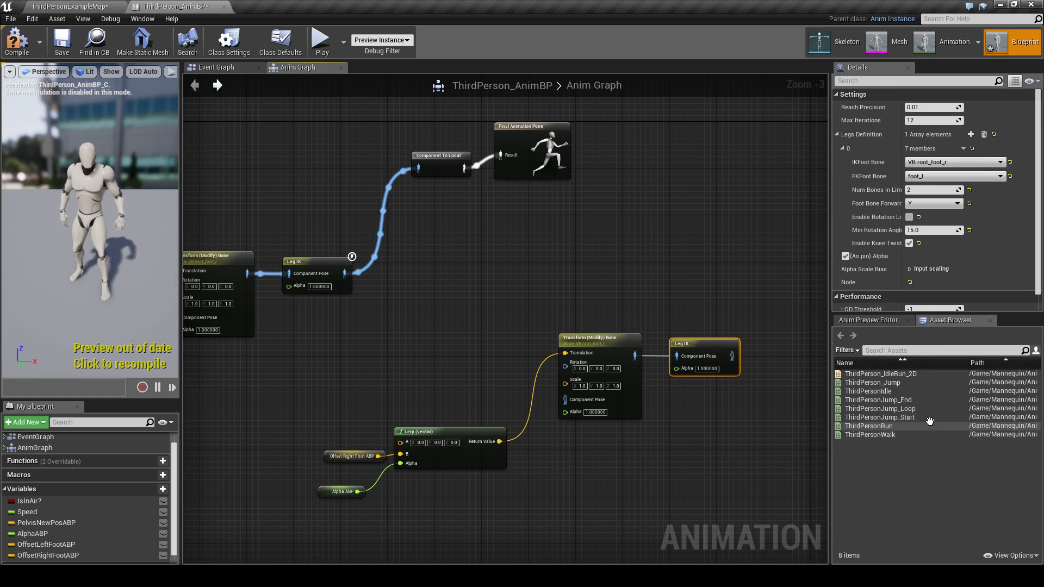
pyautogui.click(967, 175)
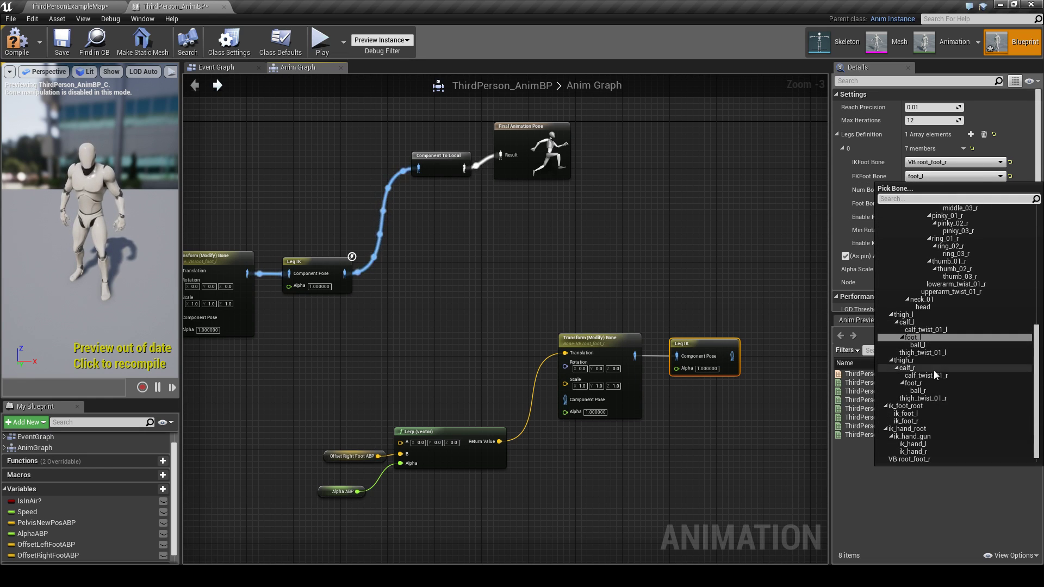
pyautogui.click(918, 384)
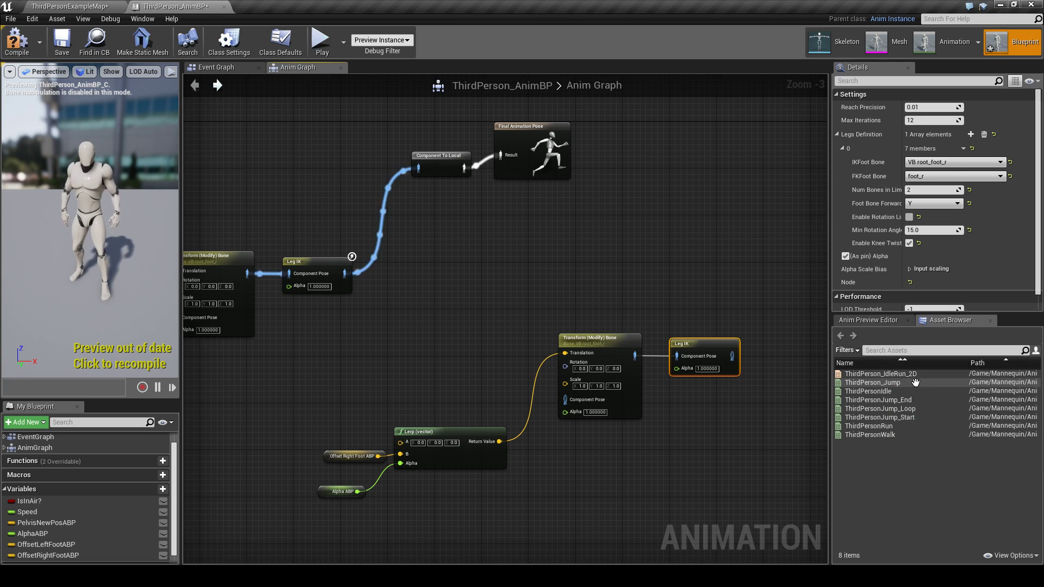
pyautogui.click(642, 435)
# Chain the left Leg IK into the right foot's Transform Bone and the right Leg IK into Component To Local.
pyautogui.moveTo(632, 427); pyautogui.dragTo(494, 343, button='right')
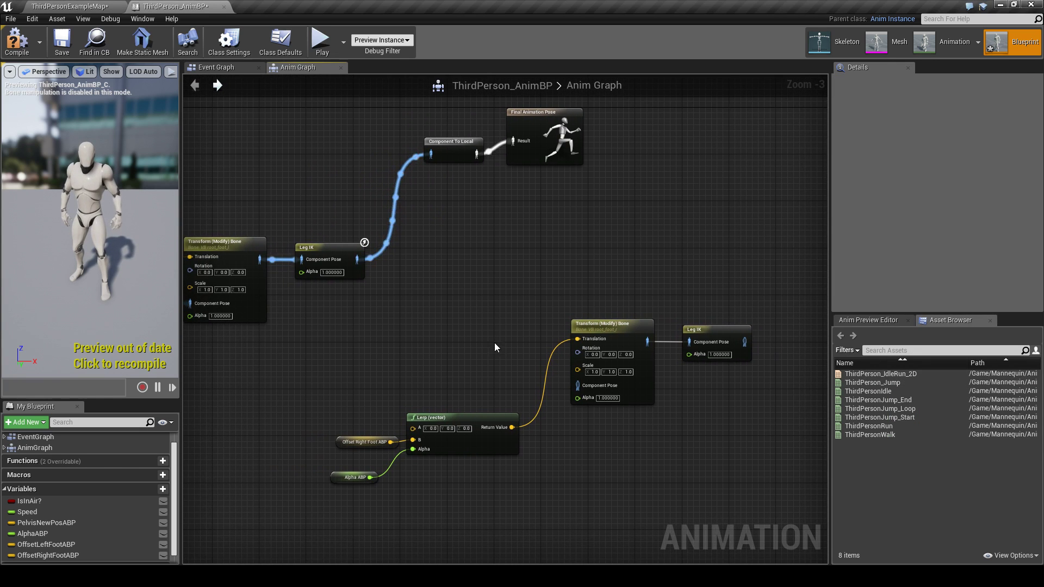
pyautogui.moveTo(357, 259); pyautogui.dragTo(577, 385)
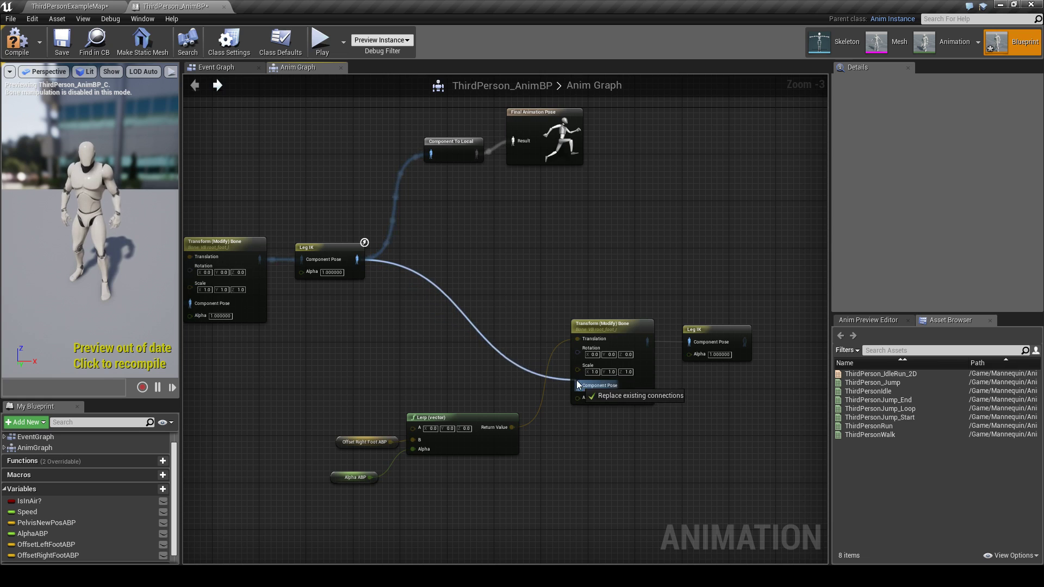
pyautogui.moveTo(745, 341); pyautogui.dragTo(430, 153)
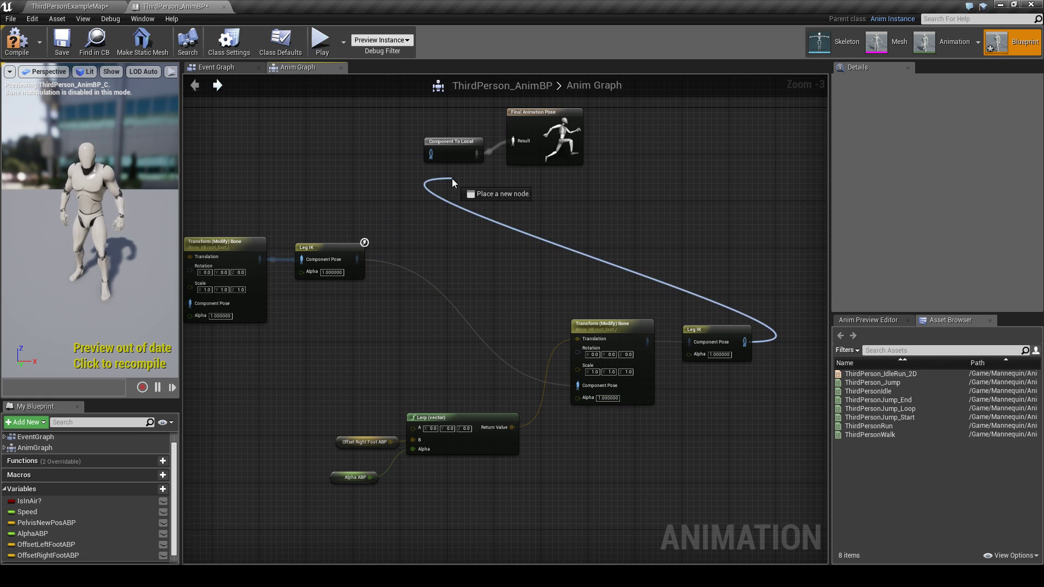
# Rearrange the right-foot chain, output nodes, and offset and Alpha ABP getters into a tidy layout.
pyautogui.scroll(-3, 406, 249)
pyautogui.moveTo(406, 247); pyautogui.dragTo(458, 275, button='right')
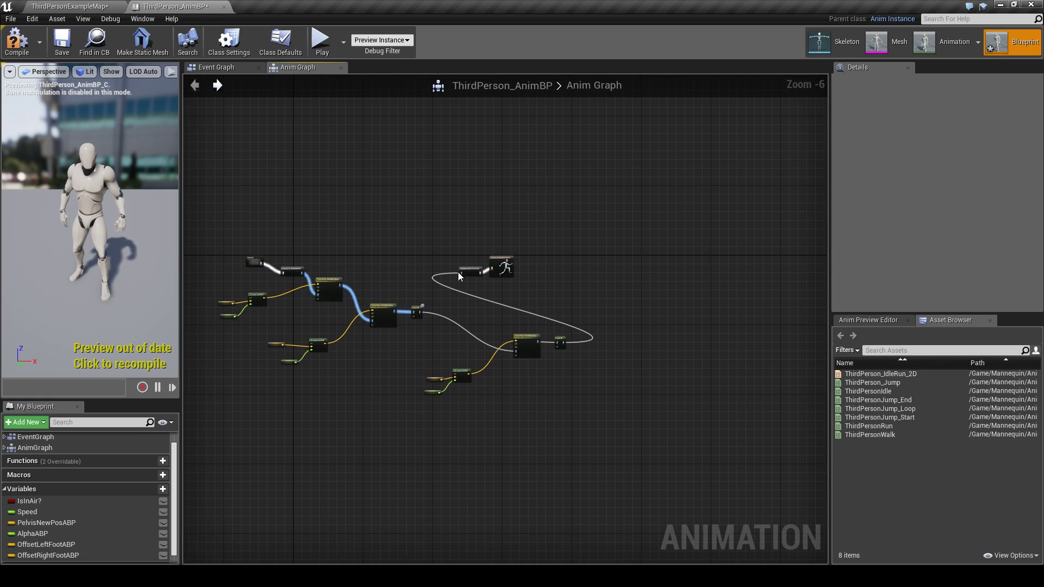
pyautogui.moveTo(504, 266); pyautogui.dragTo(631, 335)
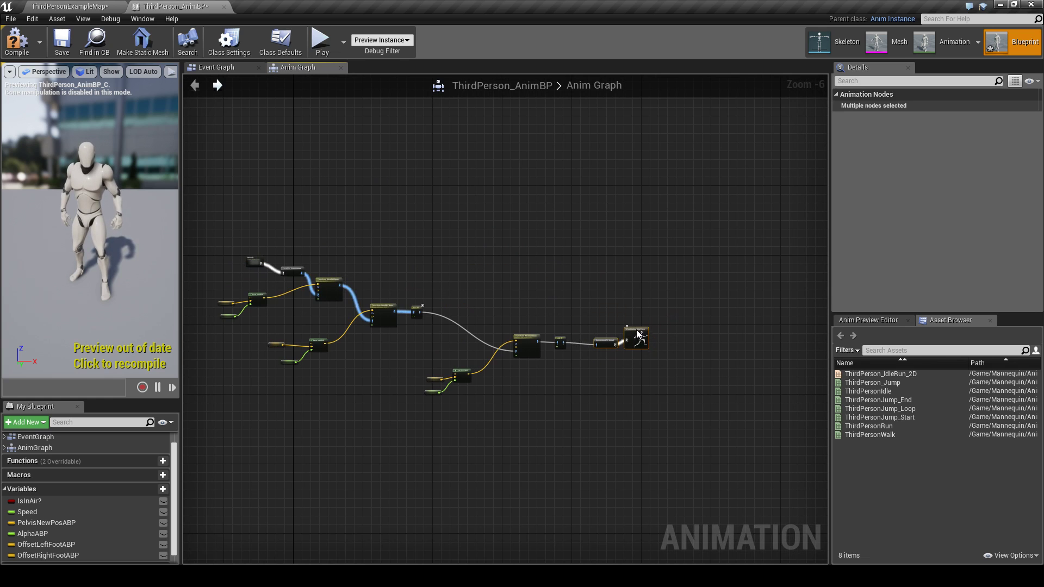
pyautogui.moveTo(482, 280)
pyautogui.mouseDown(button='right')
pyautogui.moveTo(541, 280)
pyautogui.moveTo(572, 265)
pyautogui.moveTo(512, 250)
pyautogui.mouseUp(button='right')
pyautogui.scroll(1, 540, 280)
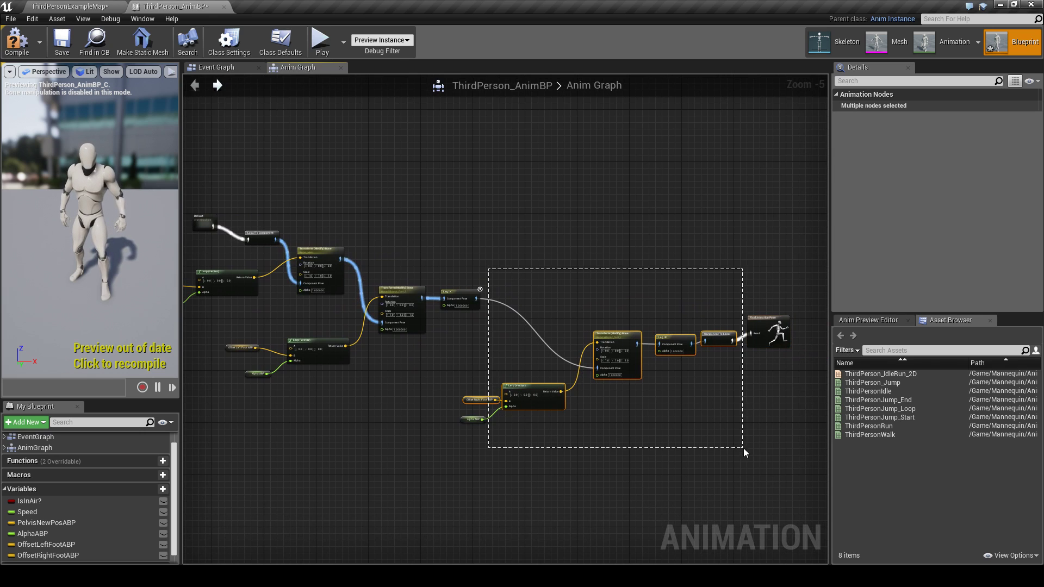
pyautogui.moveTo(742, 448); pyautogui.dragTo(744, 449)
pyautogui.moveTo(767, 328); pyautogui.dragTo(762, 255)
pyautogui.click(525, 382)
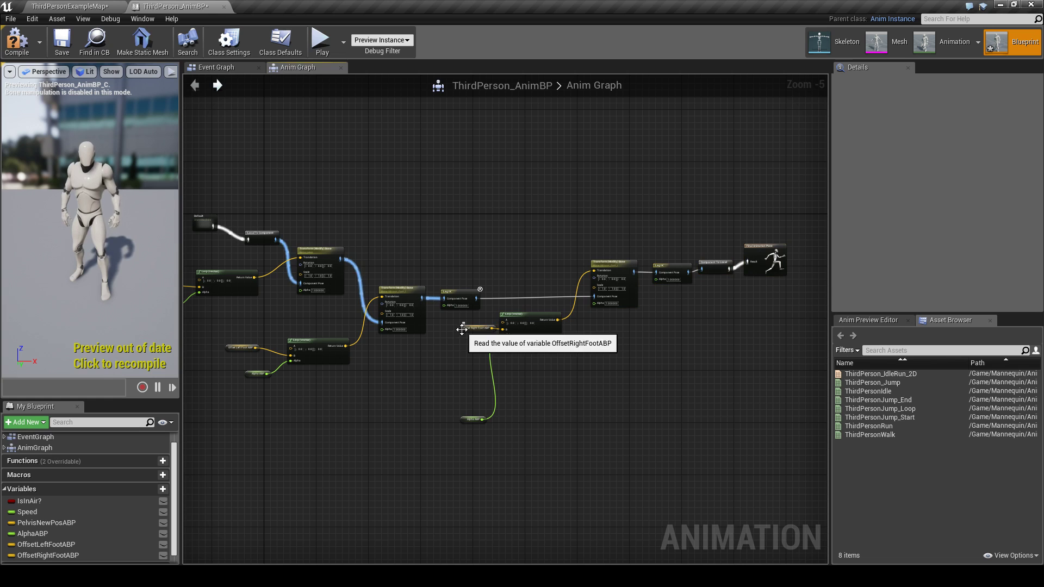
pyautogui.moveTo(461, 330); pyautogui.dragTo(447, 354)
pyautogui.moveTo(462, 417); pyautogui.dragTo(444, 384)
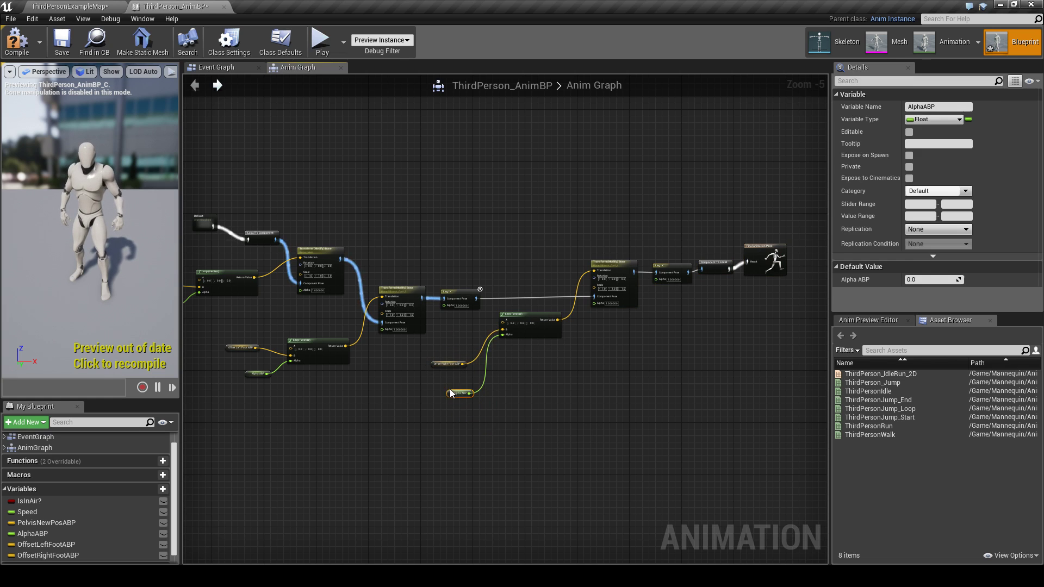
pyautogui.moveTo(444, 204); pyautogui.dragTo(489, 226, button='right')
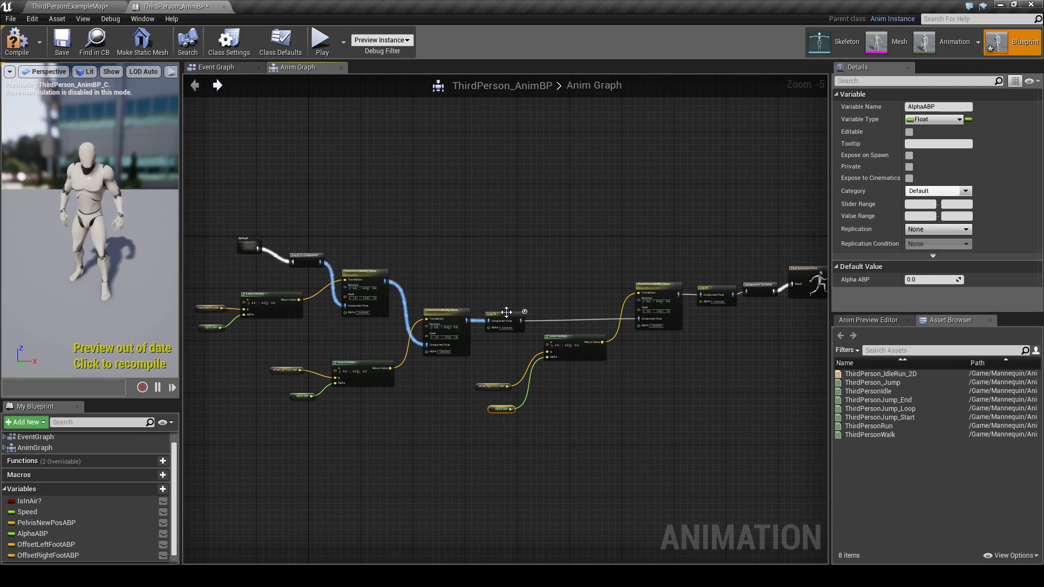
pyautogui.moveTo(508, 313); pyautogui.dragTo(513, 314)
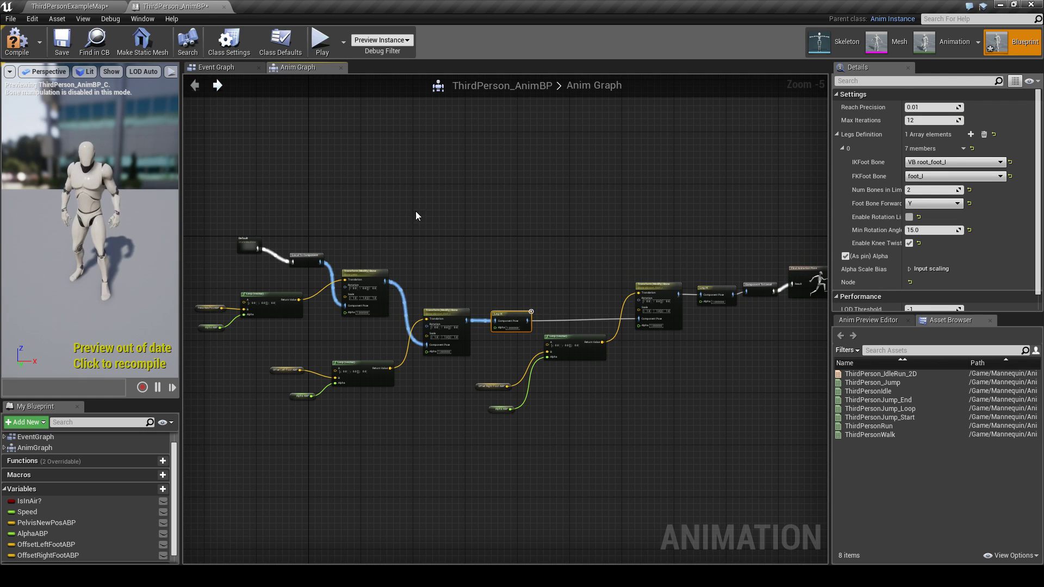
# Compile and save ThirdPerson_AnimBP, then close its editor tab.
pyautogui.click(16, 39)
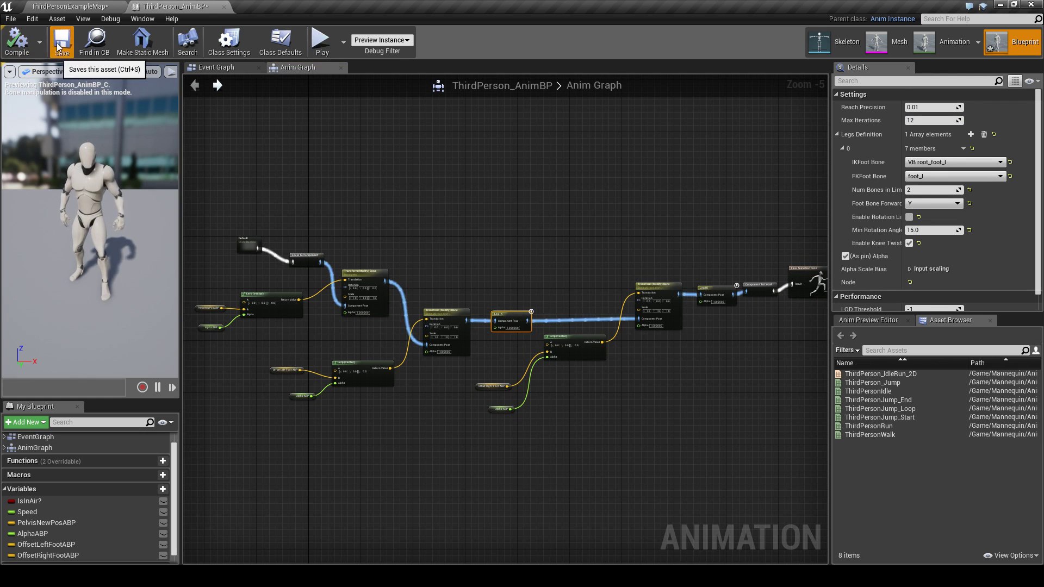
pyautogui.click(60, 46)
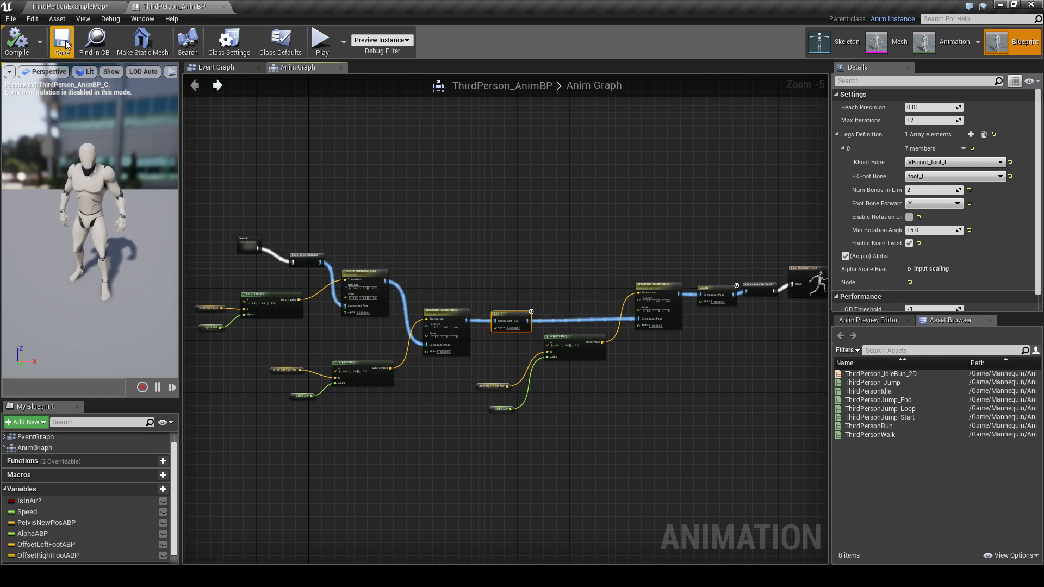
pyautogui.click(223, 7)
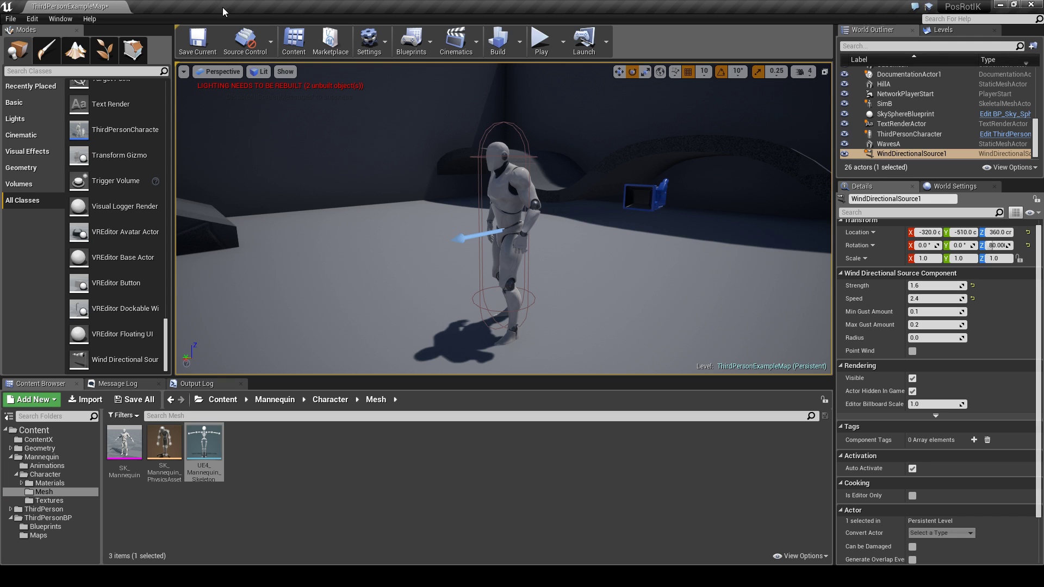